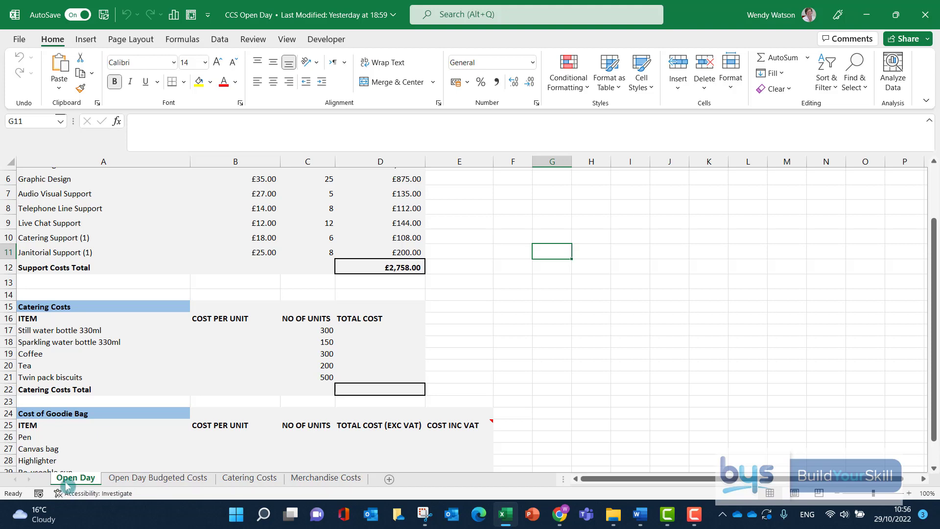
- Review the cost sections on the Open Day sheet and the layouts of the Open Day Budgeted Costs, Catering Costs and Merchandise Costs sheets
scroll(134, 335, "up", 2)
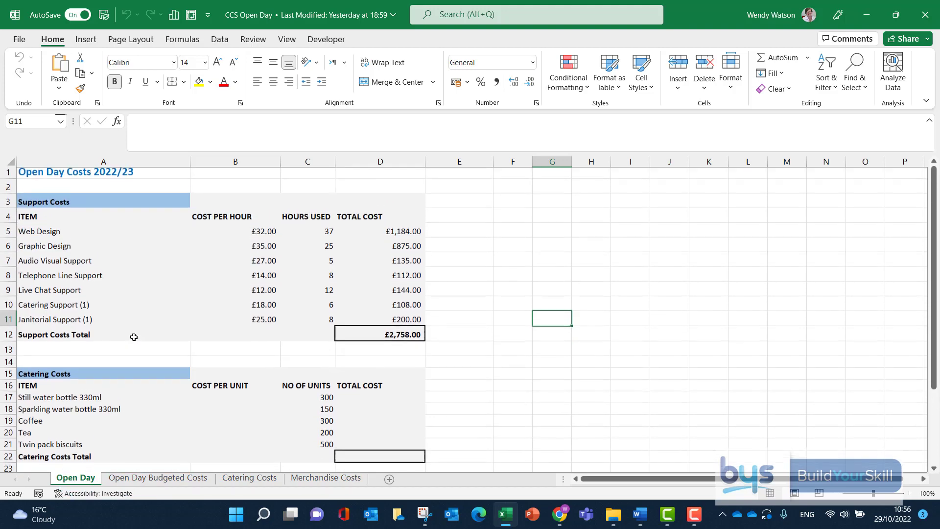
scroll(134, 336, "down", 1)
scroll(134, 335, "down", 1)
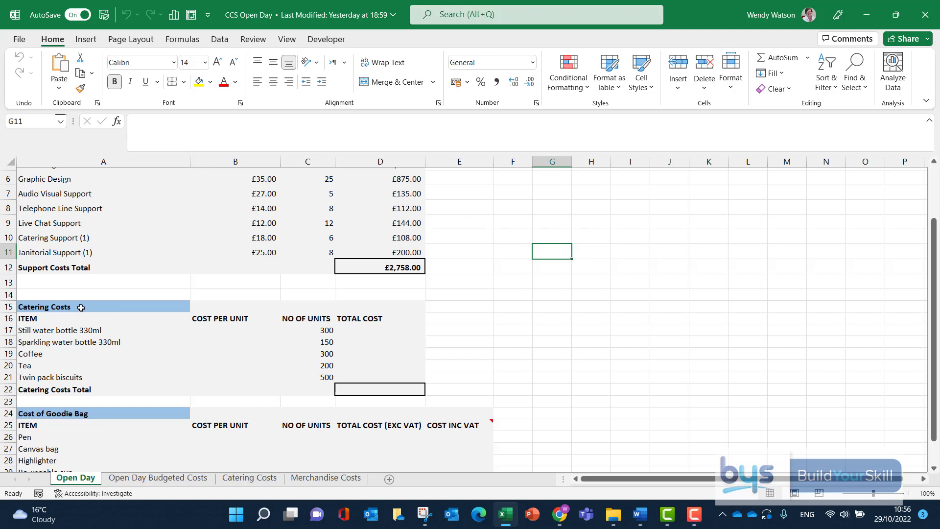
scroll(81, 307, "down", 2)
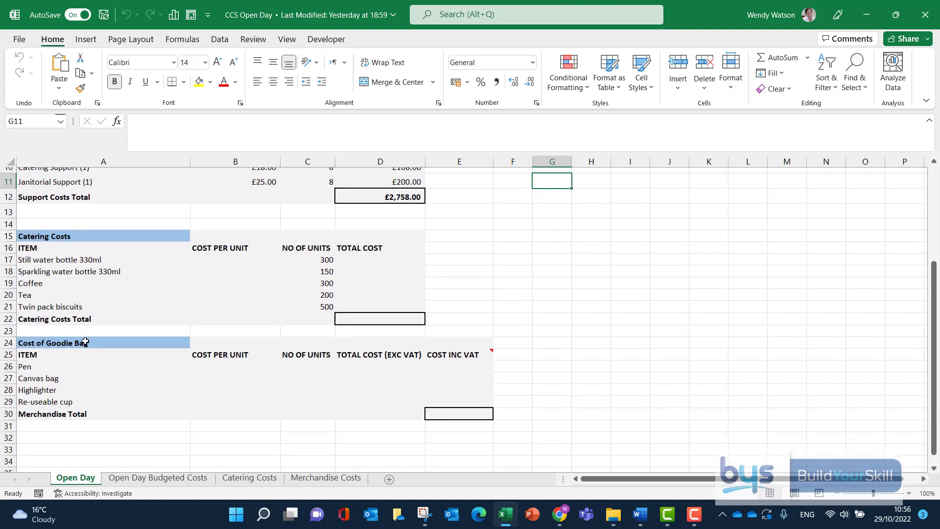
left_click(176, 480)
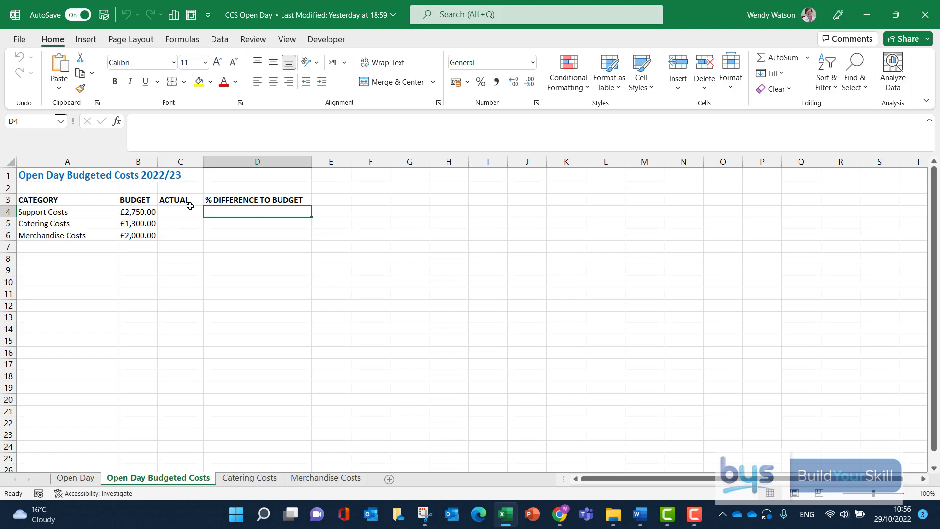
left_click(78, 478)
left_click(243, 479)
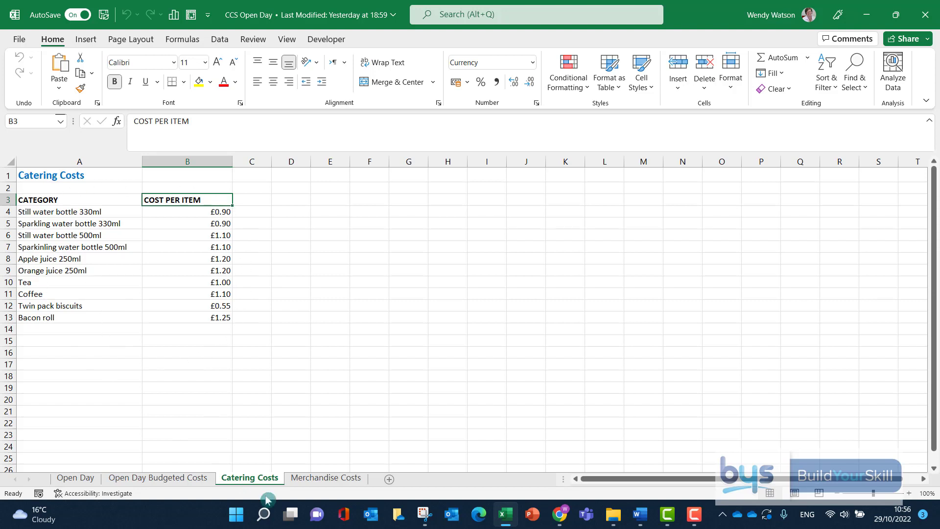
left_click(322, 479)
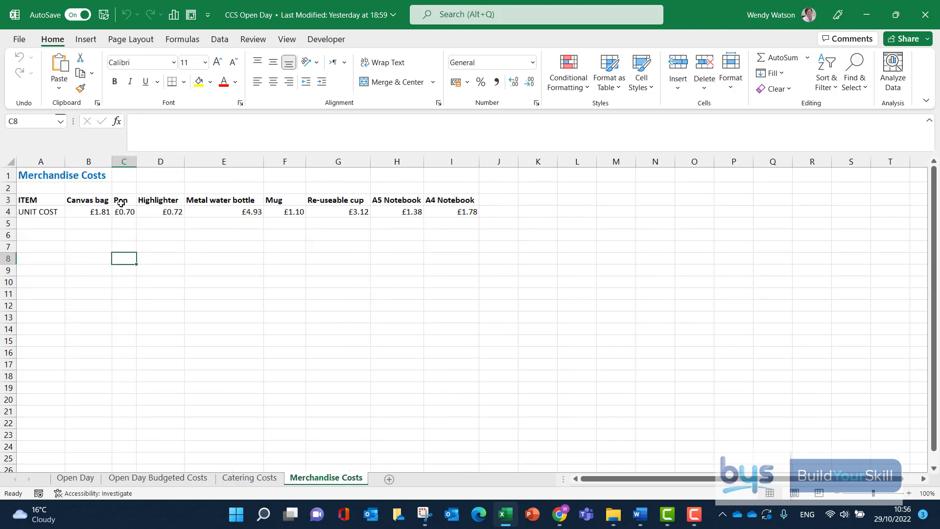
left_click(245, 478)
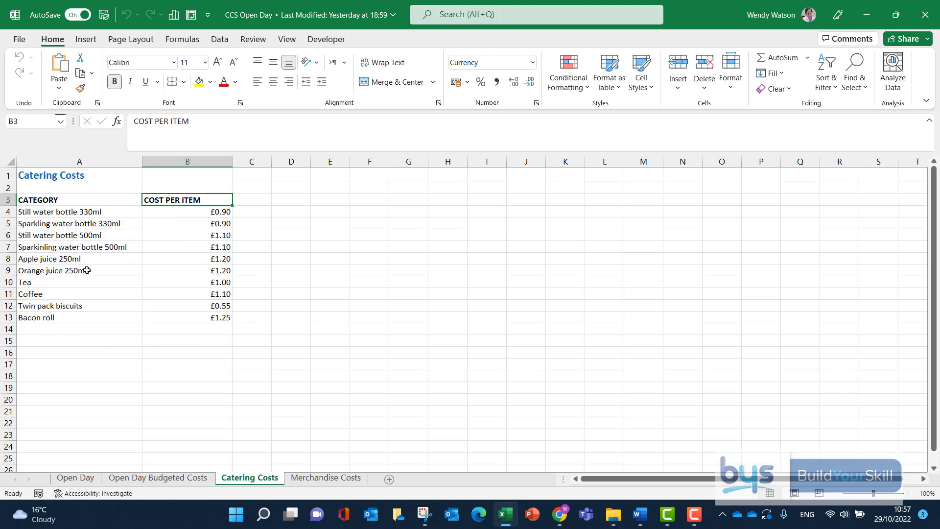
left_click(85, 479)
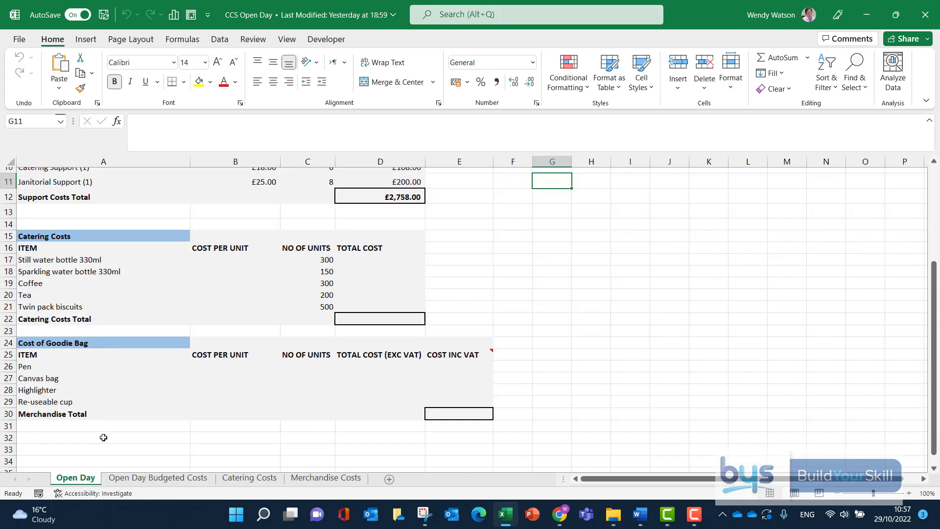
- Compare the Open Day sheet's catering and goodie bag items with the price lists on the Catering Costs and Merchandise Costs sheets
scroll(104, 438, "up", 3)
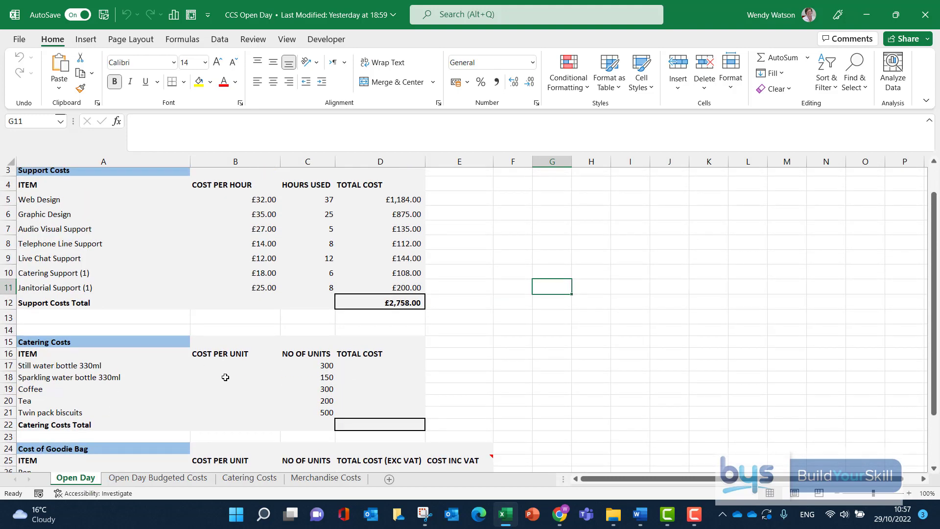
left_click(246, 484)
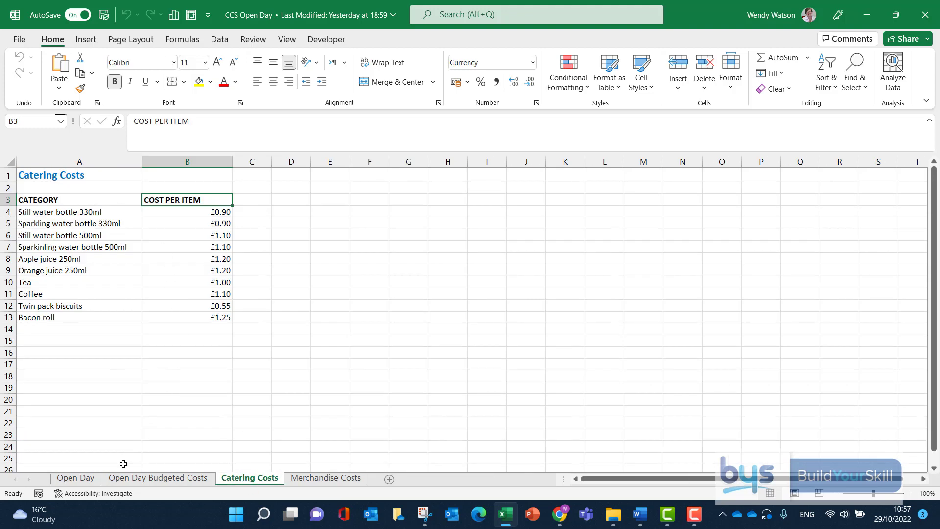
left_click(76, 478)
scroll(110, 411, "down", 2)
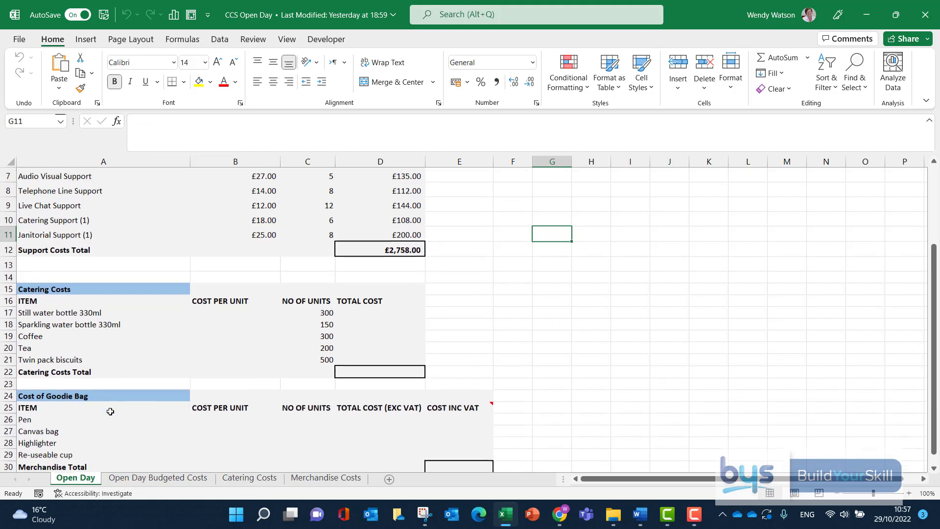
scroll(110, 412, "down", 1)
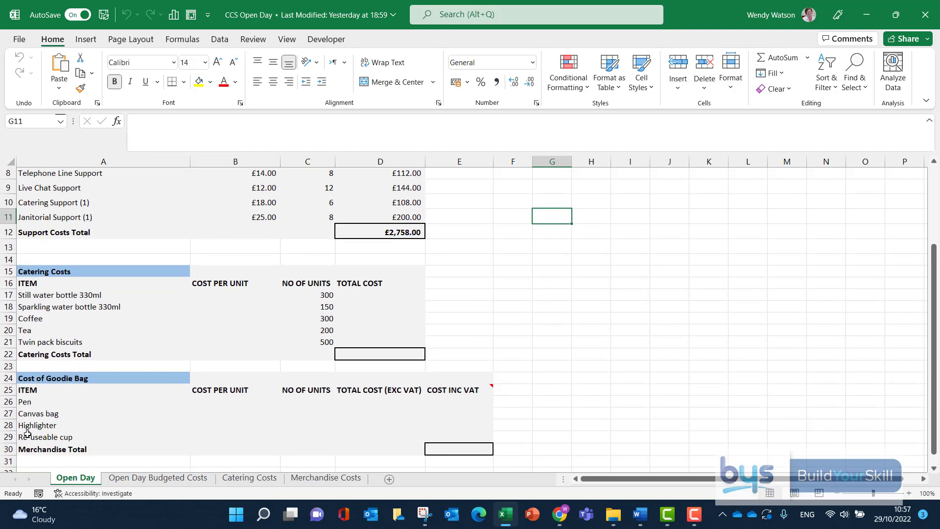
left_click(312, 482)
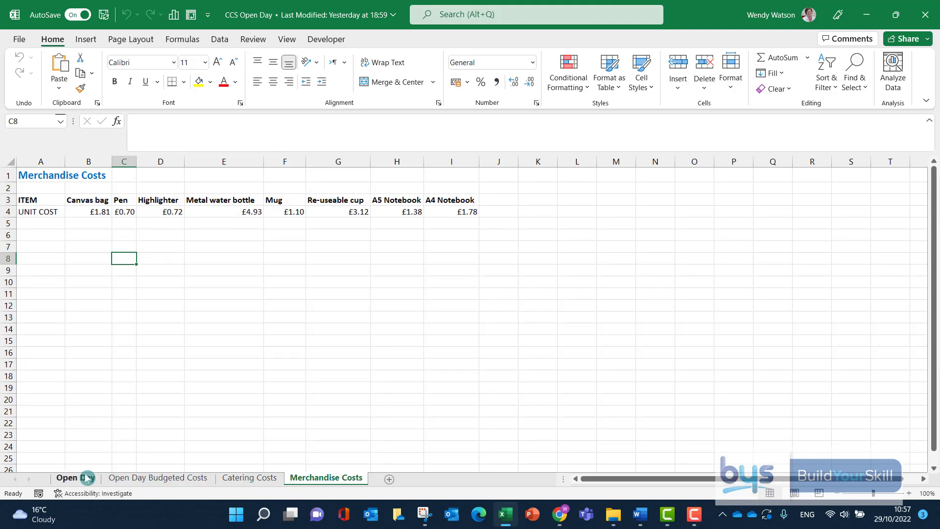
left_click(87, 479)
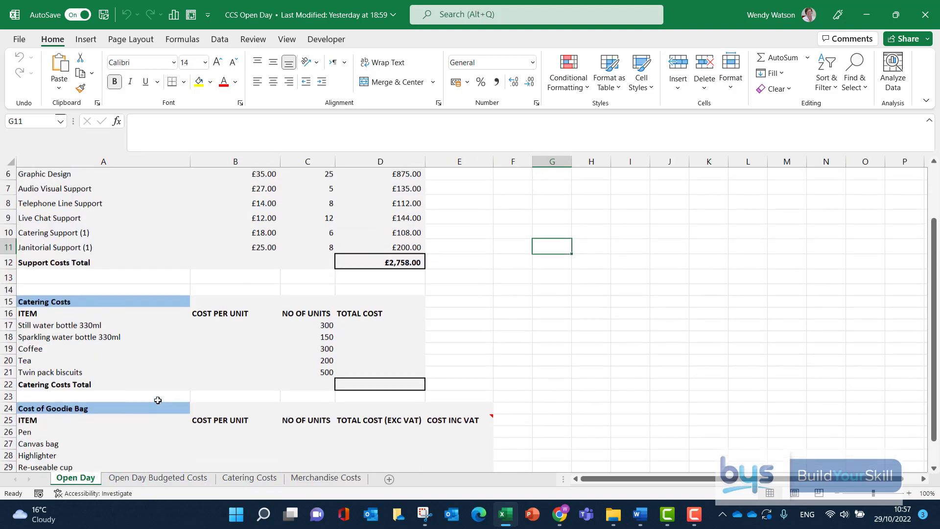
- Start a VLOOKUP formula in cell B17 for the still water bottle's cost per unit and open its function arguments
scroll(157, 400, "up", 1)
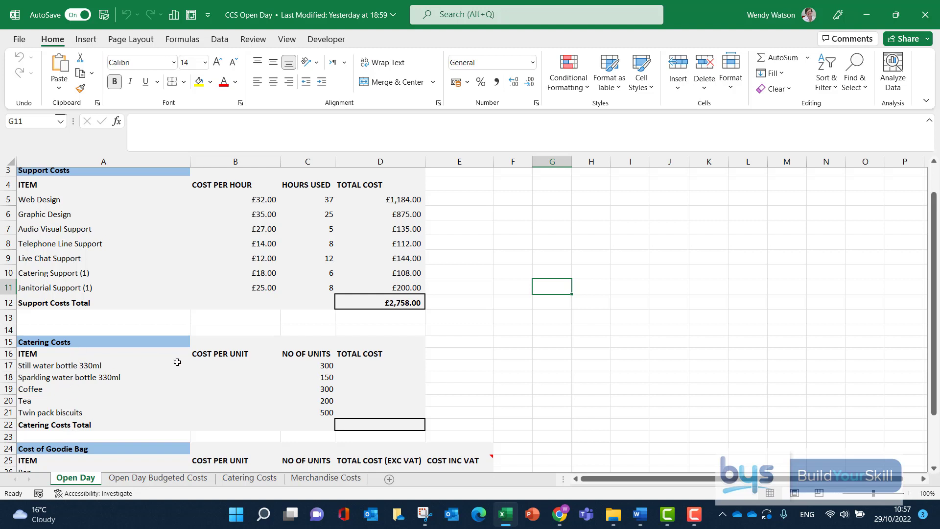
left_click(207, 366)
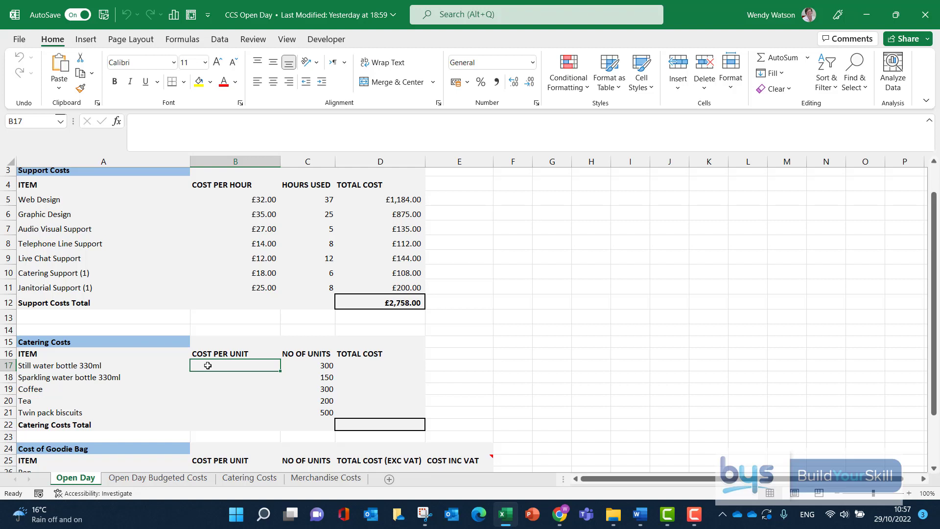
type("=")
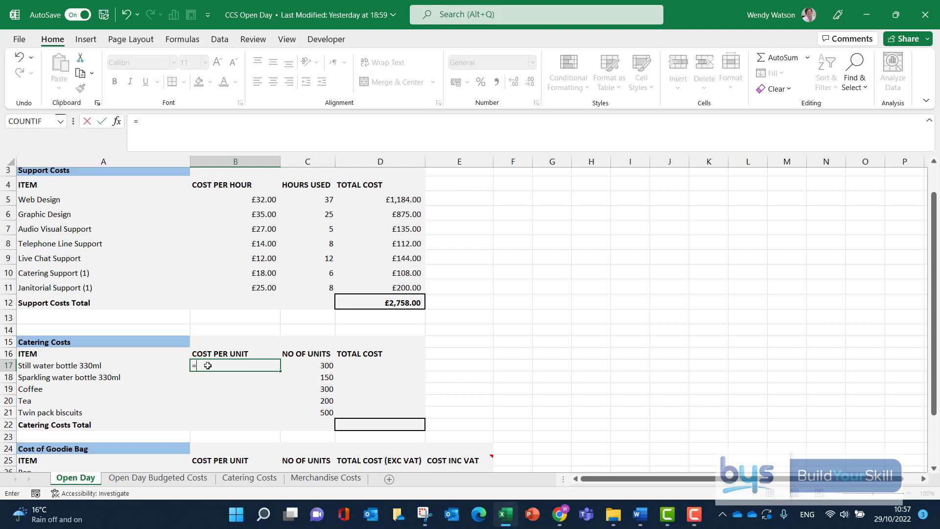
type("vl")
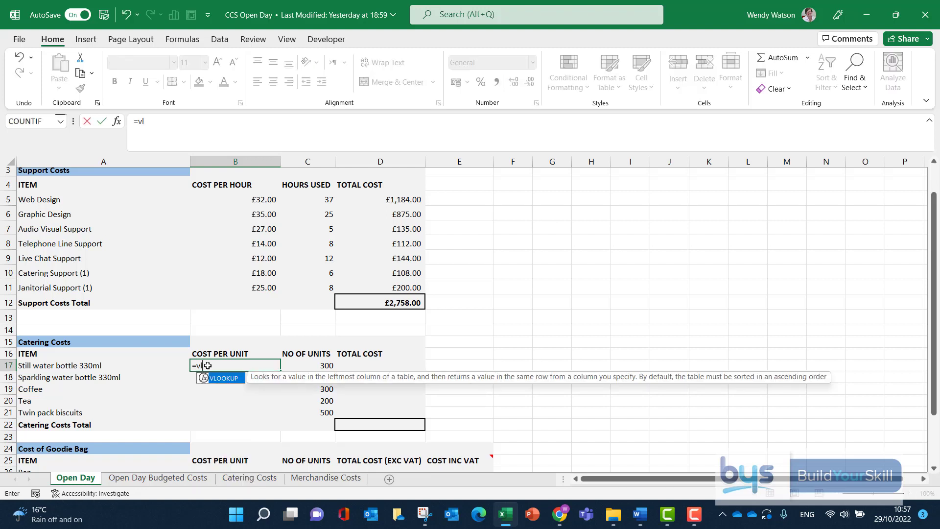
double_click(225, 381)
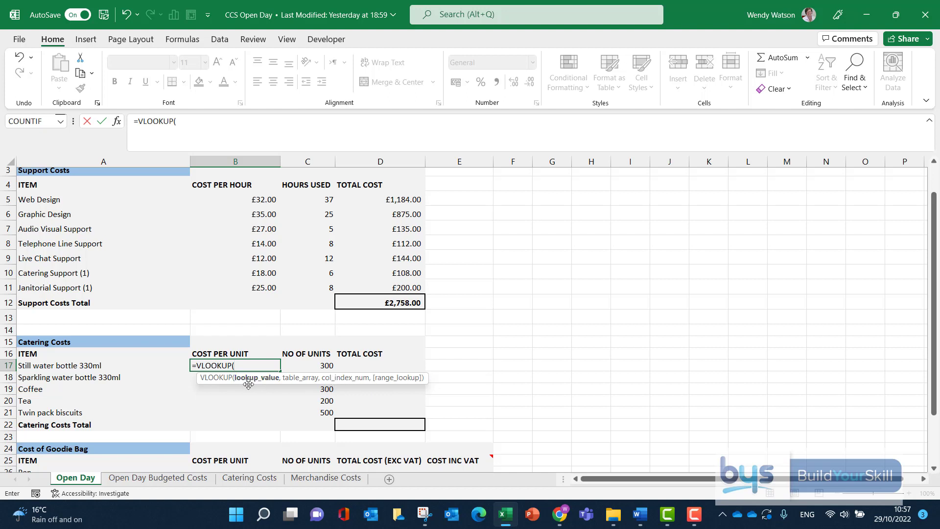
left_click(180, 39)
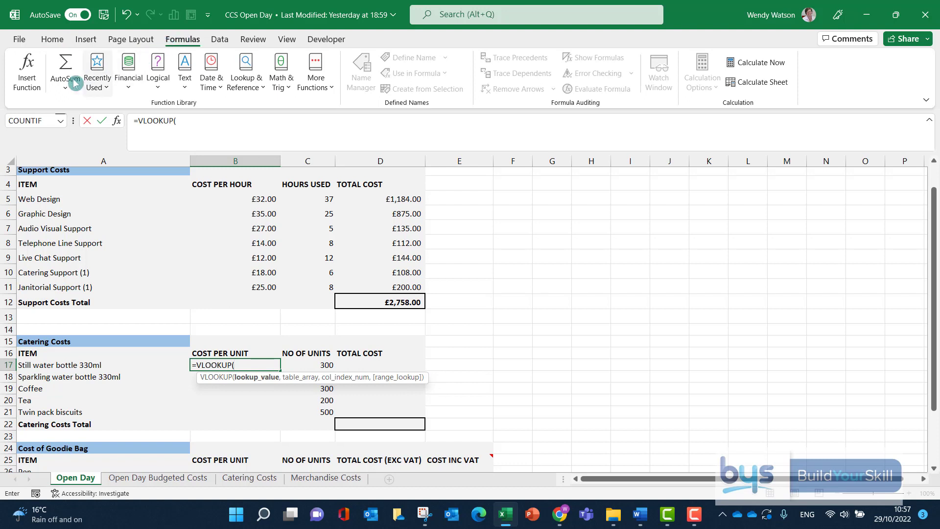
left_click(25, 74)
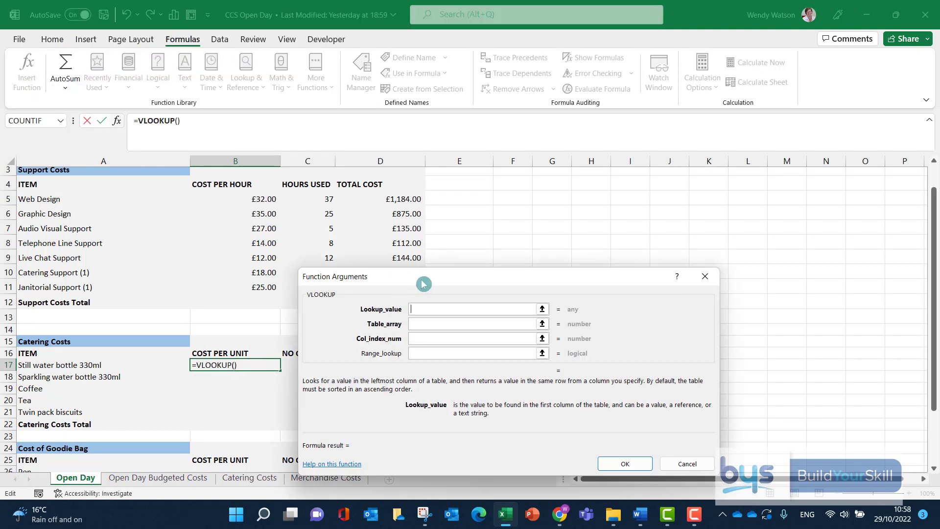
left_click_drag(437, 281, 577, 210)
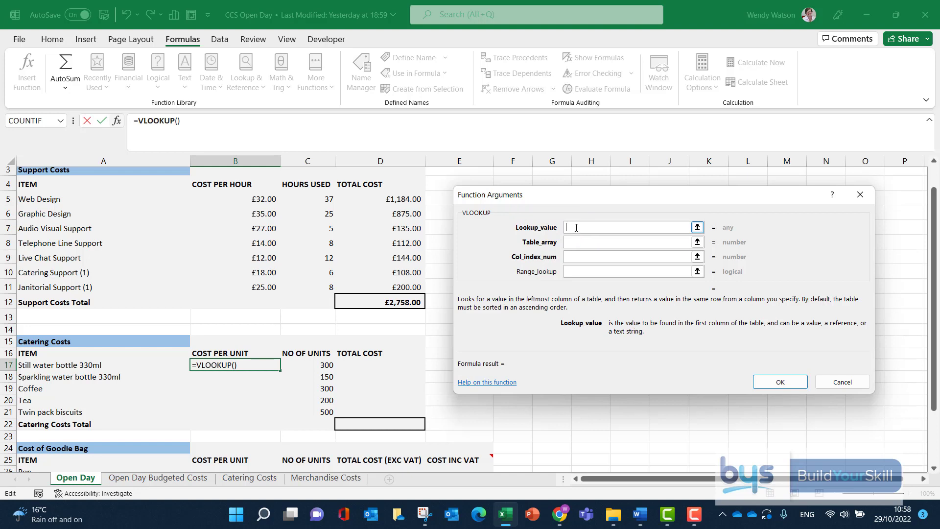
- Set the VLOOKUP's lookup value to A17 and its table array to the absolute range $A$4:$B$13 on the Catering Costs sheet
left_click(55, 365)
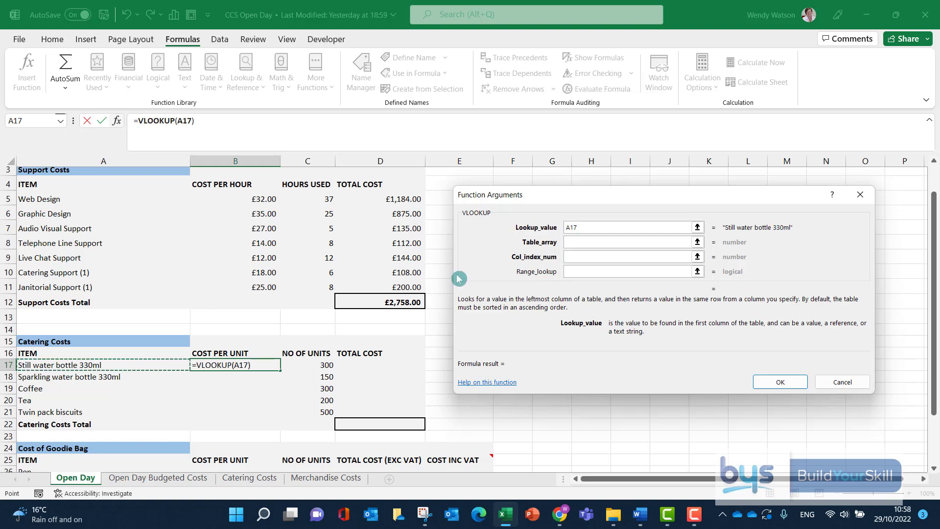
left_click(569, 242)
left_click(574, 243)
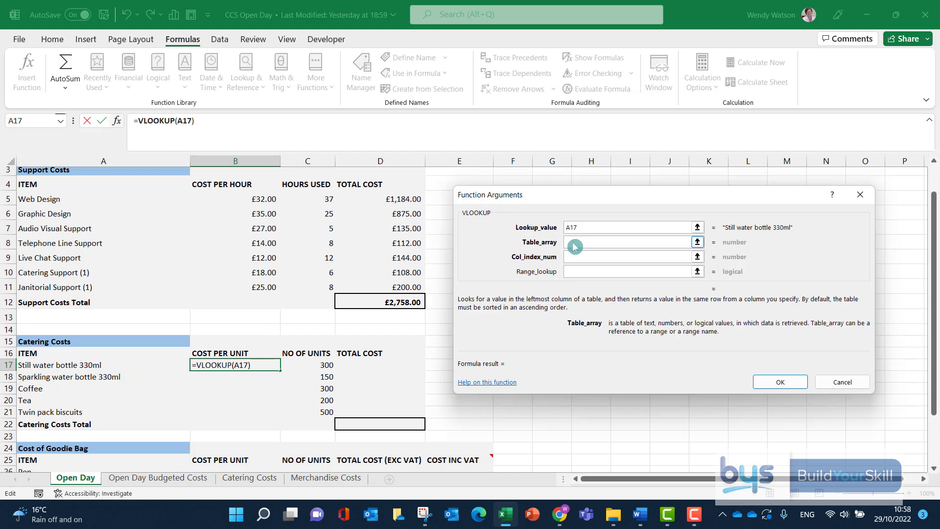
left_click(245, 482)
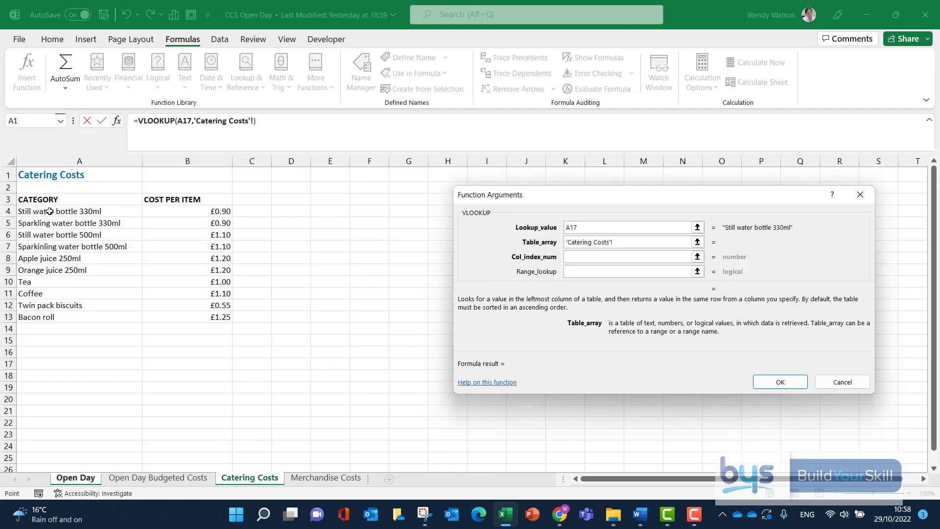
left_click_drag(49, 211, 208, 316)
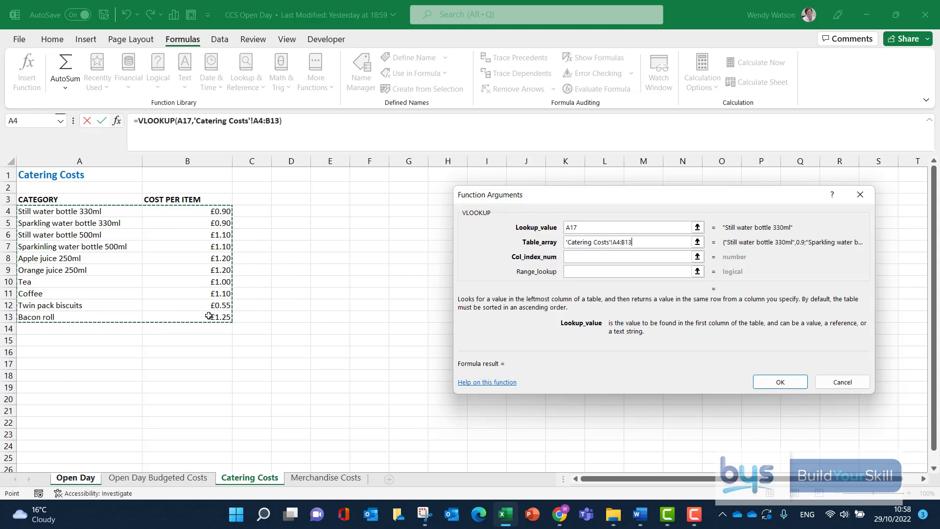
key("F4")
- Complete the VLOOKUP with column index 2 and range lookup False, and fill the formula down to cell B21
left_click(585, 259)
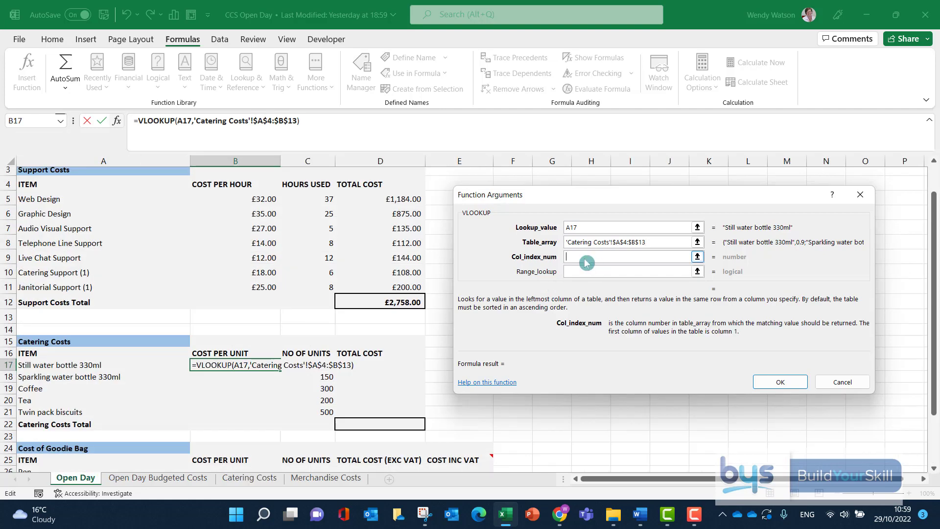
type("2")
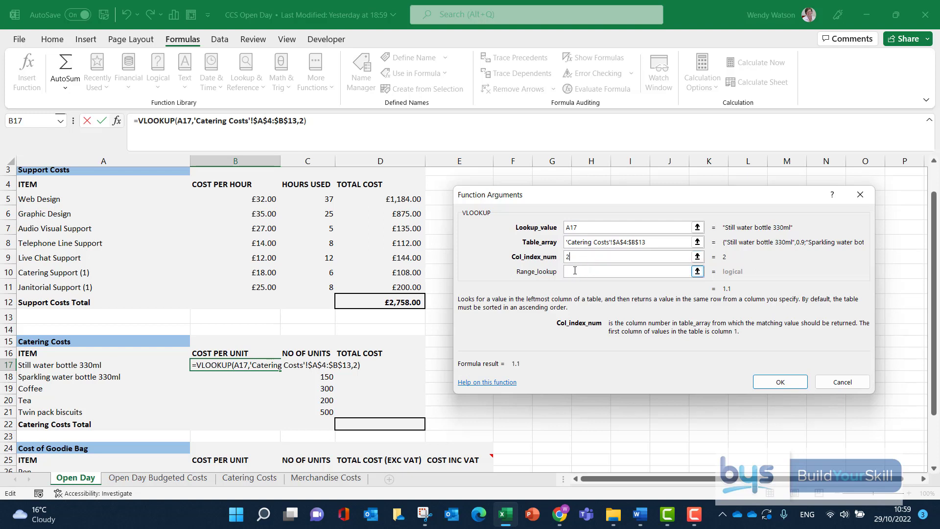
left_click(575, 271)
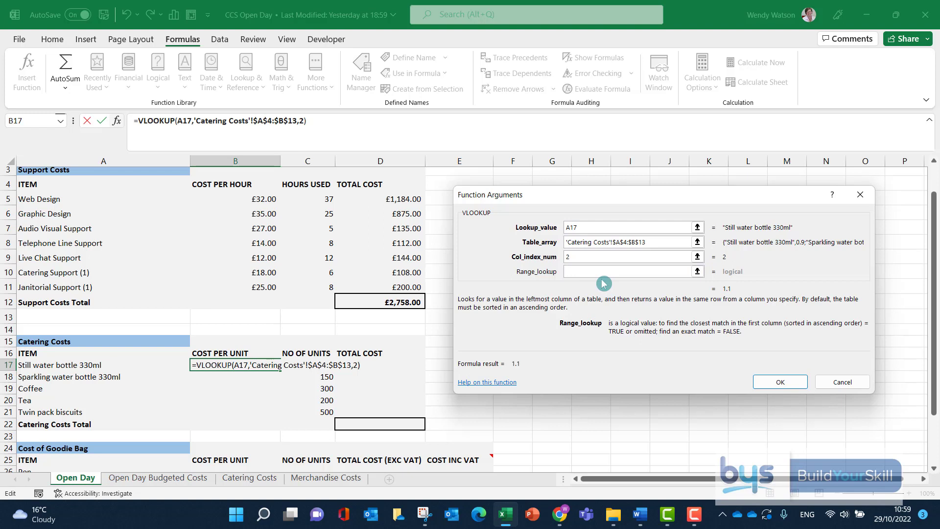
type("False")
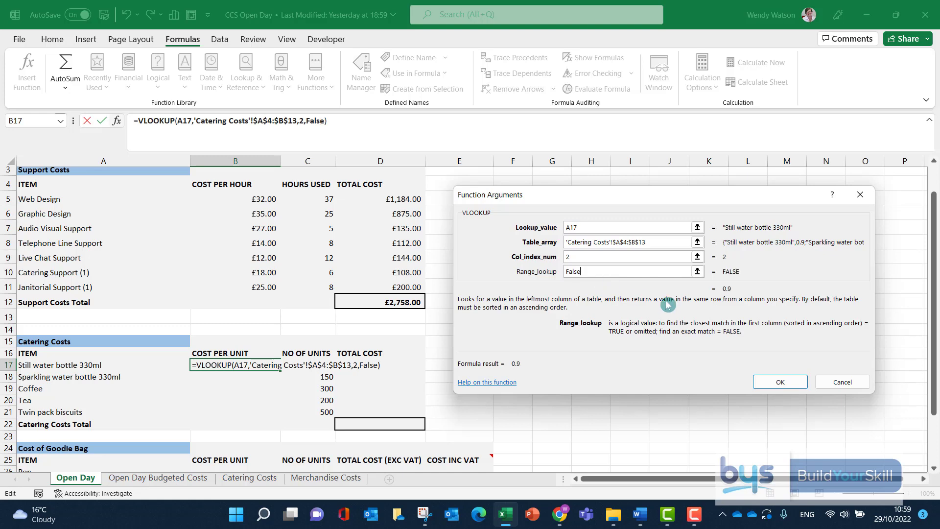
left_click(776, 386)
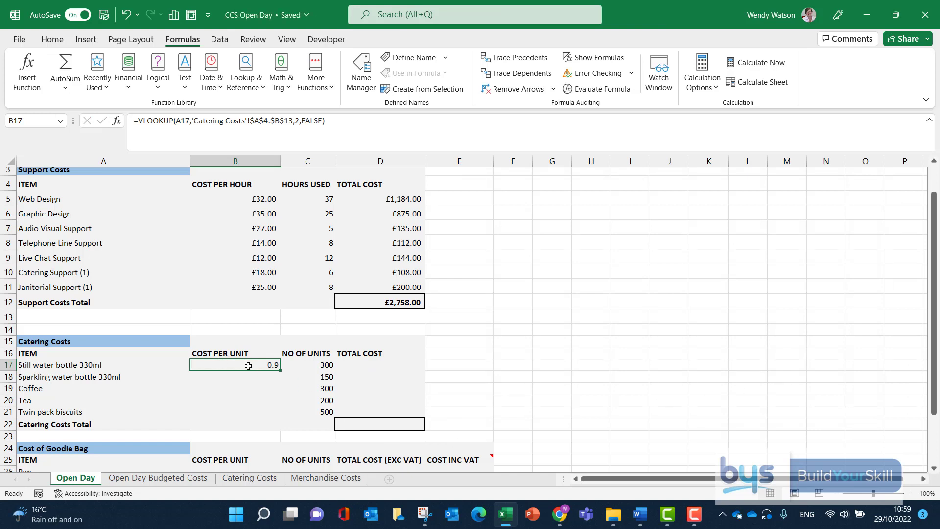
left_click_drag(281, 372, 271, 419)
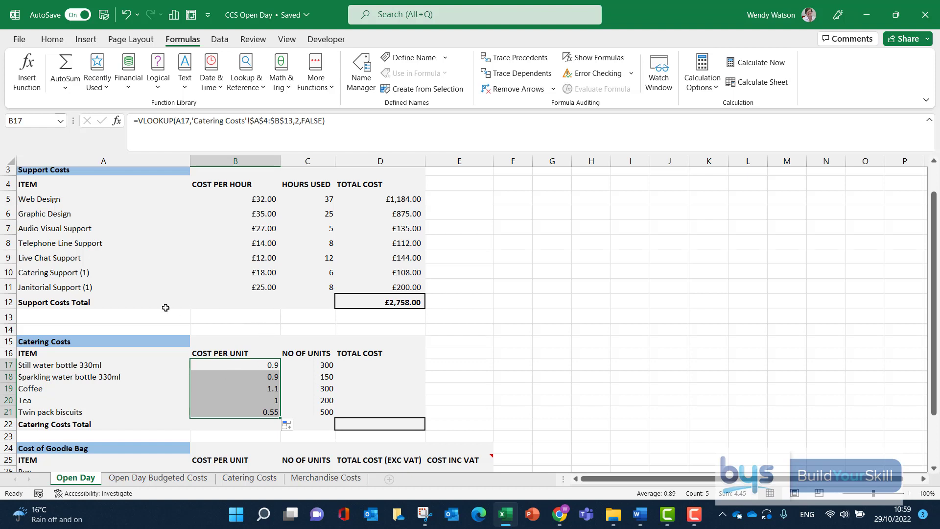
- Copy the currency format of the Janitorial Support cost in B11 onto the catering unit costs in B17:B21
left_click(261, 287)
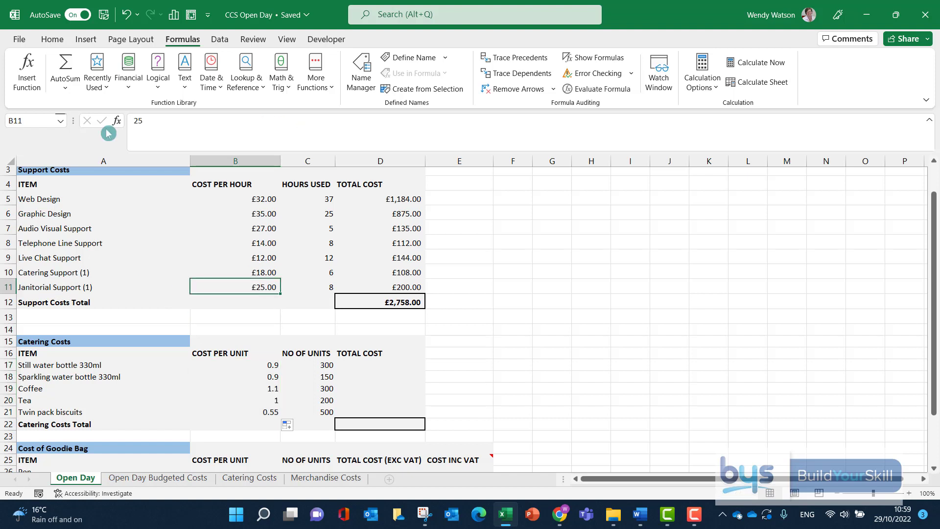
left_click(53, 42)
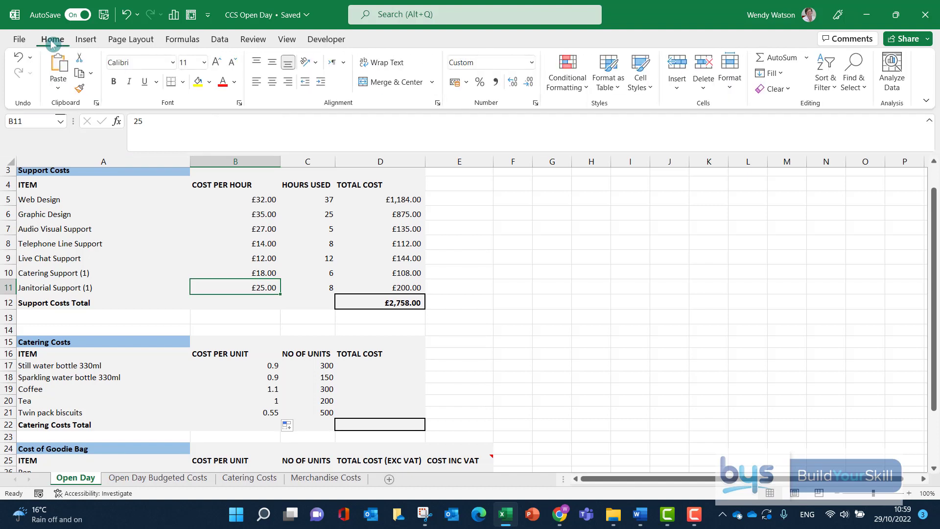
left_click(80, 90)
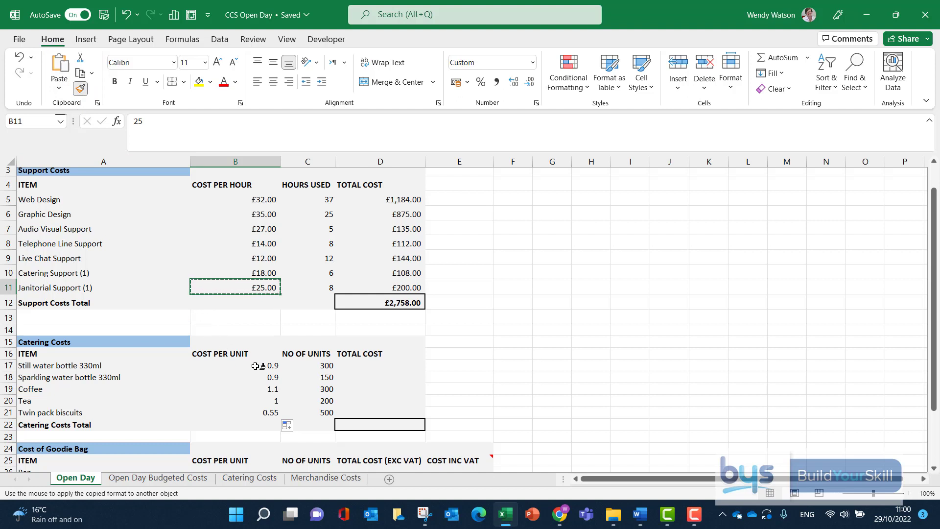
left_click_drag(255, 366, 251, 408)
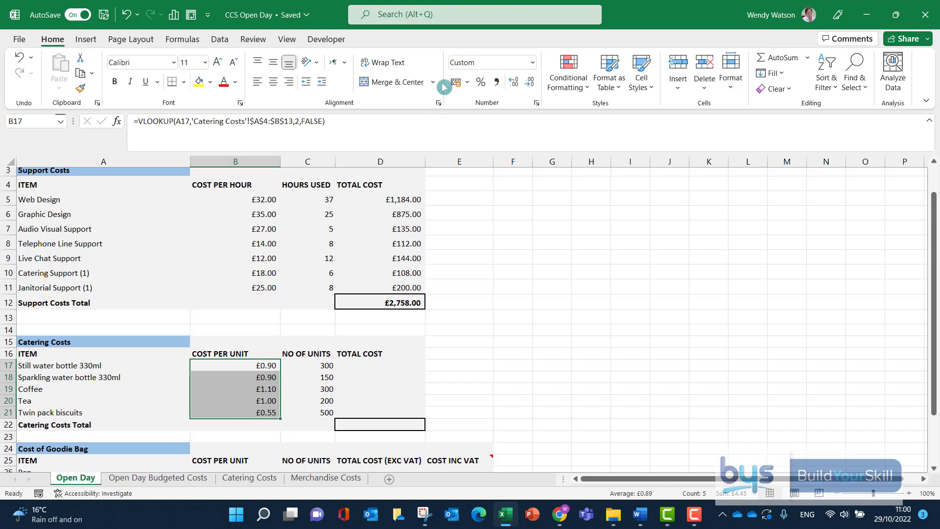
- Calculate the still water bottle's total cost in D17 as =B17*C17 and fill the formula down the catering rows
left_click(372, 365)
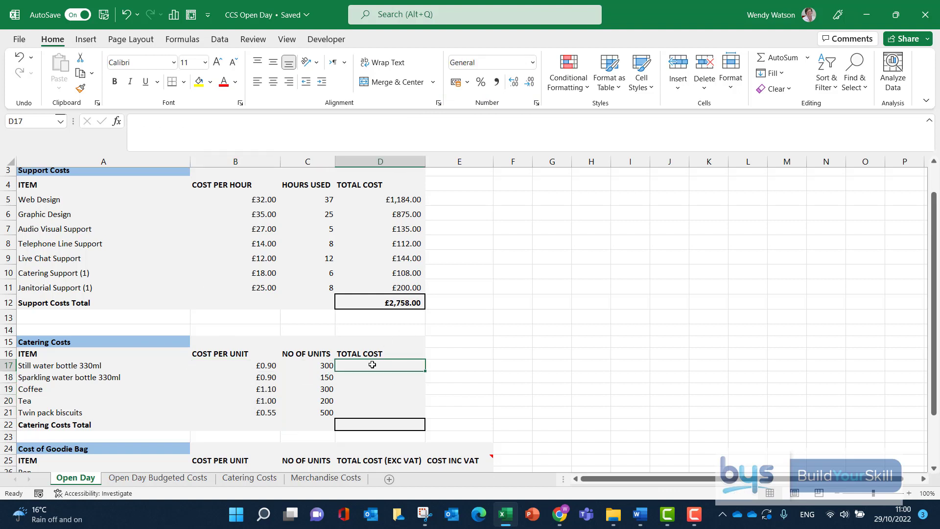
type("=")
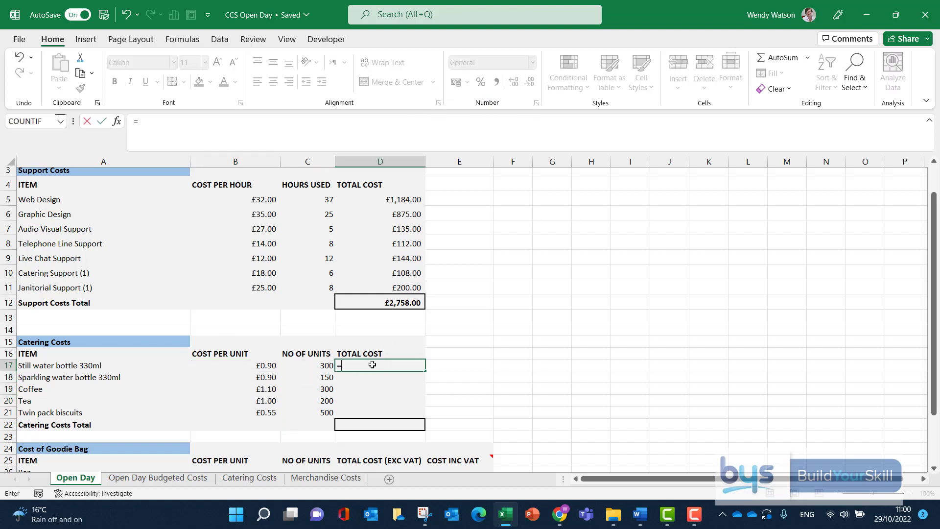
left_click(252, 365)
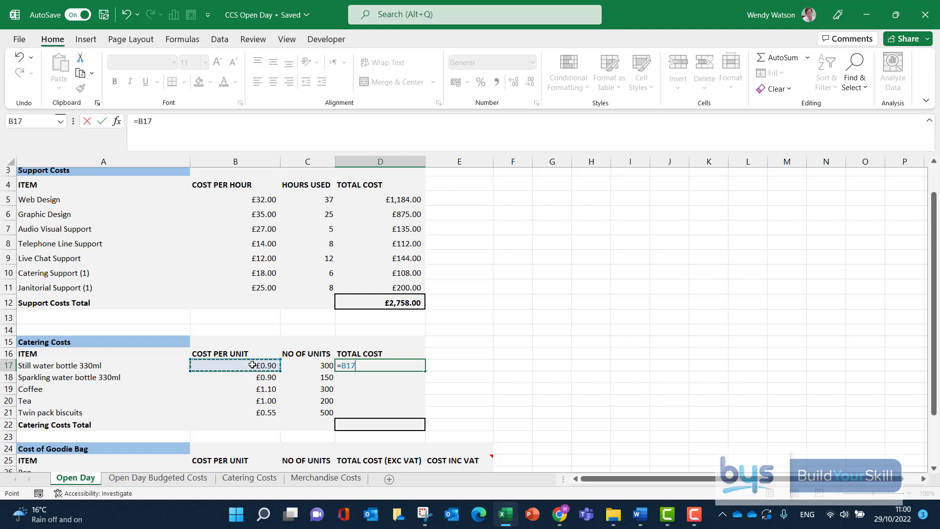
type("*")
left_click(310, 365)
key("Return")
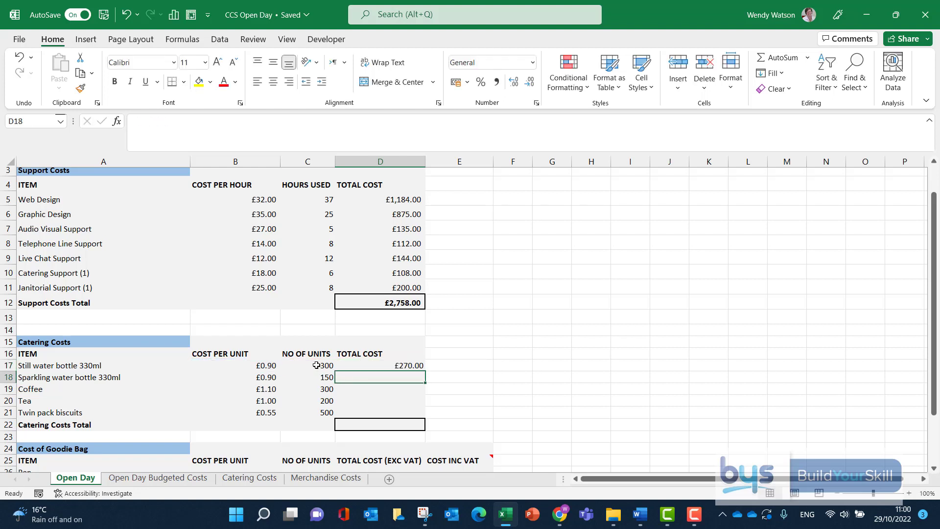
left_click(384, 367)
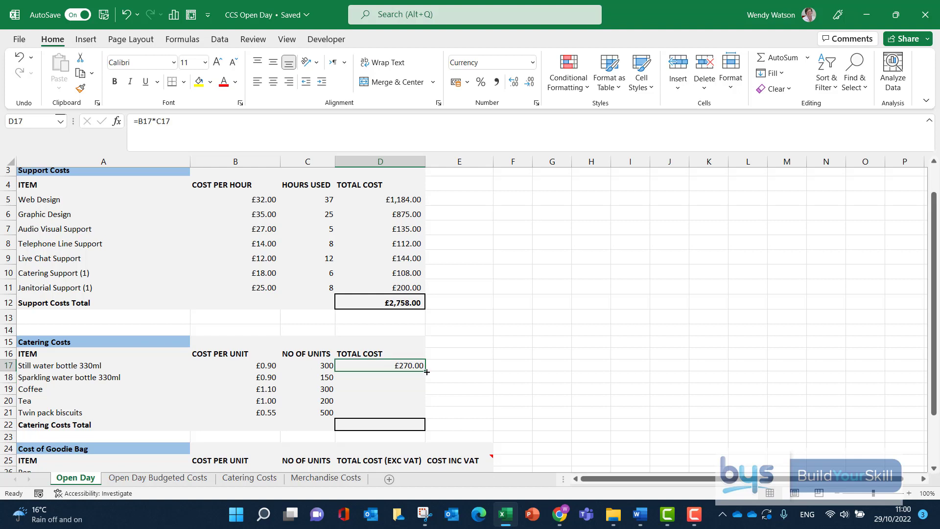
double_click(427, 373)
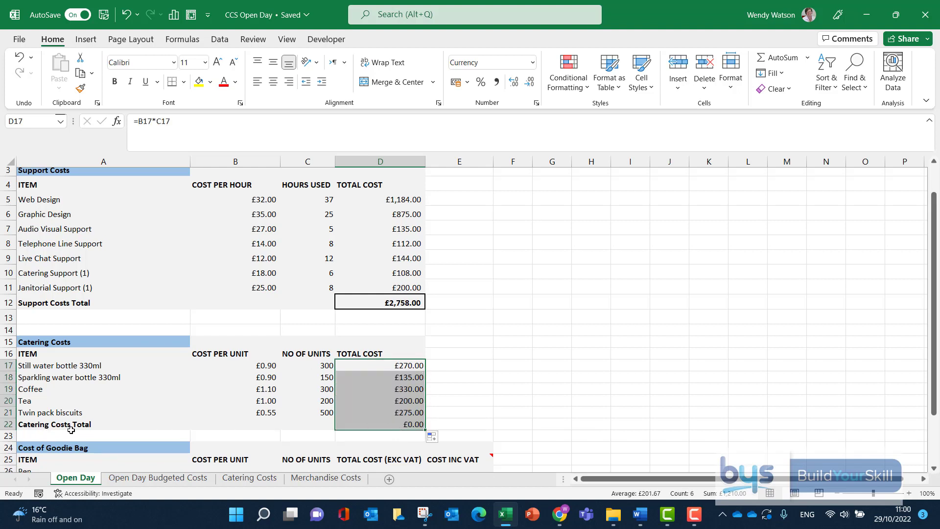
- Replace the Catering Costs Total in D22 with an AutoSum of D17:D21
left_click(367, 425)
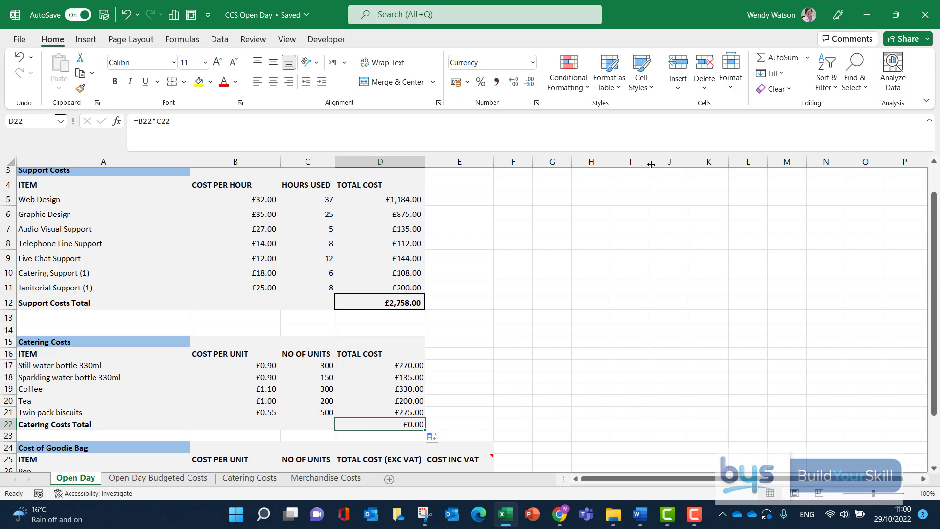
left_click(765, 62)
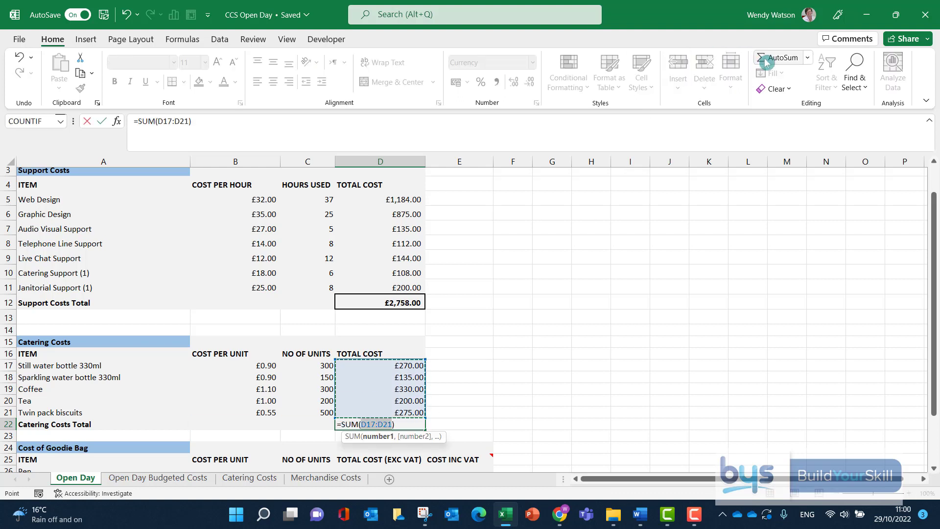
key("Return")
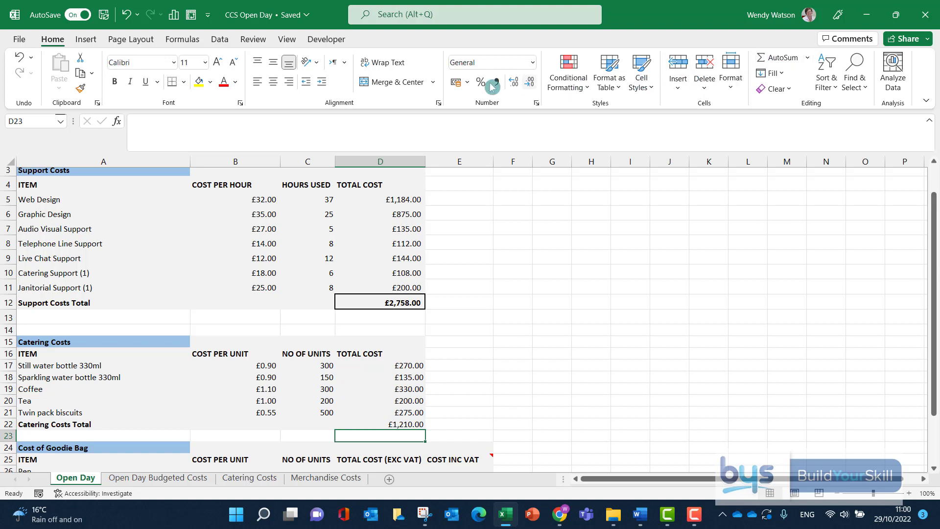
- Check the Merchandise Costs sheet, then enter 250 units for the pen in C26 on the Open Day sheet and fill it down to C29
scroll(332, 236, "down", 3)
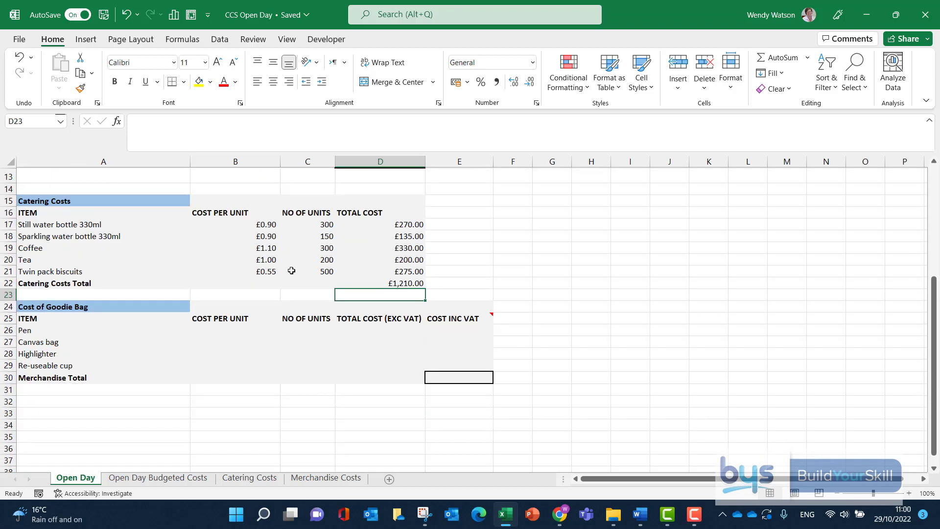
left_click(328, 479)
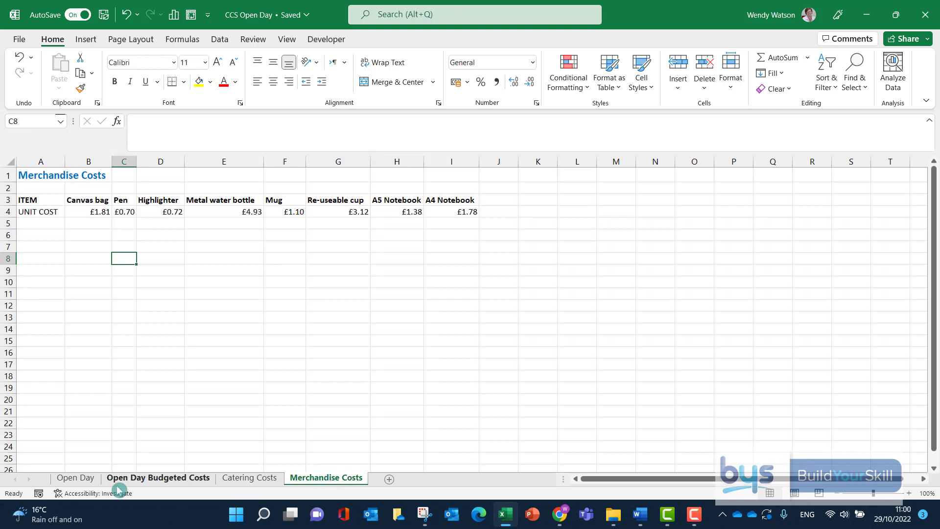
left_click(76, 479)
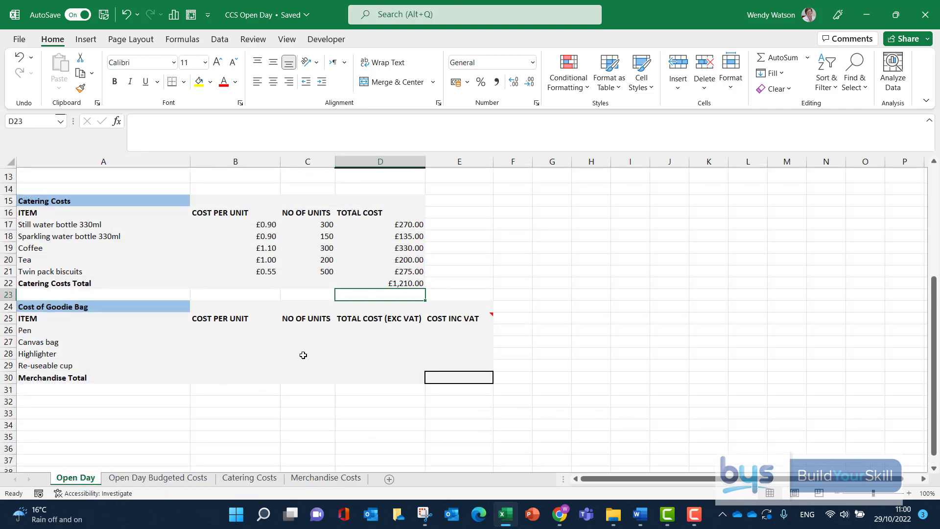
left_click(301, 329)
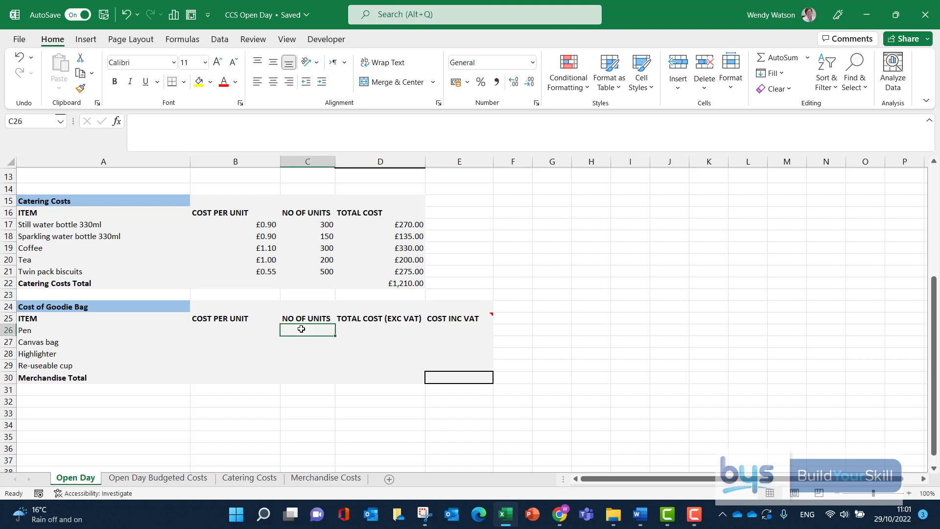
type("250")
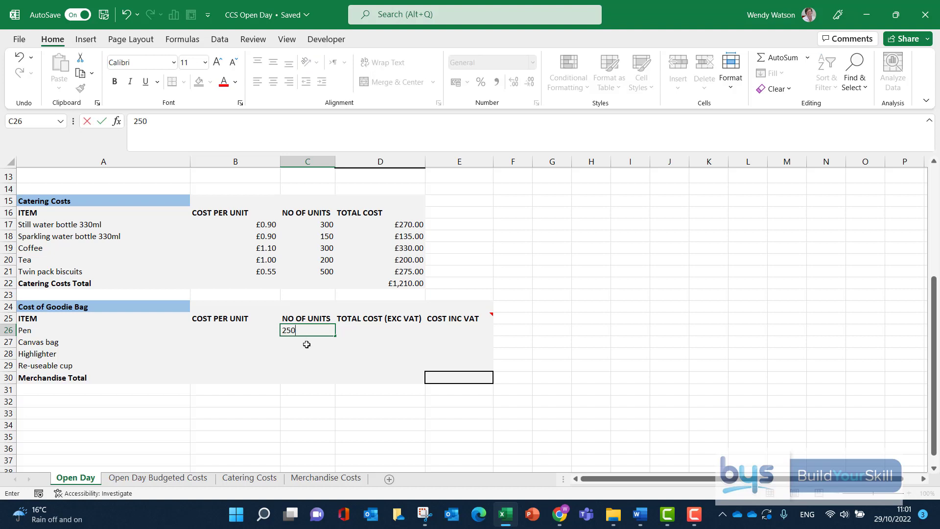
key("Return")
left_click(307, 329)
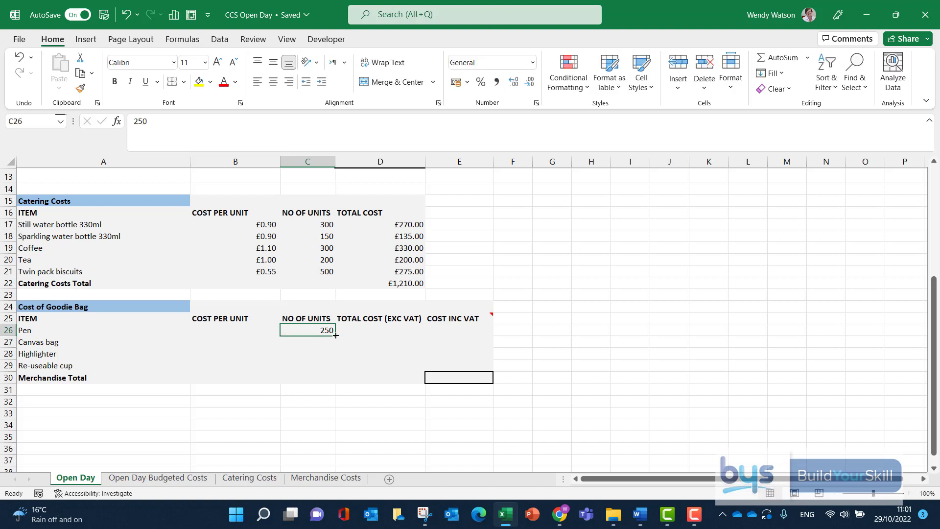
left_click_drag(335, 335, 332, 367)
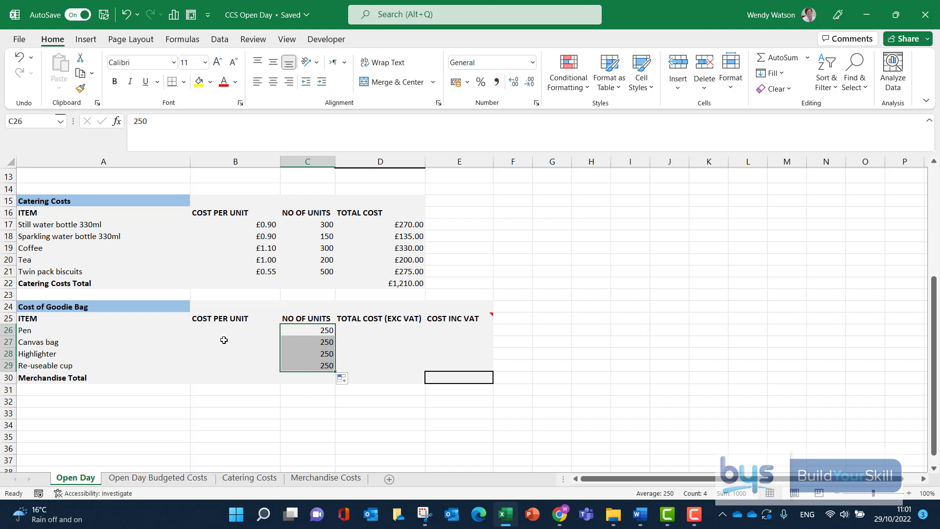
- Start an HLOOKUP formula in B26 for the pen's cost per unit and open its function arguments, keeping the worksheet data uncovered
left_click(211, 329)
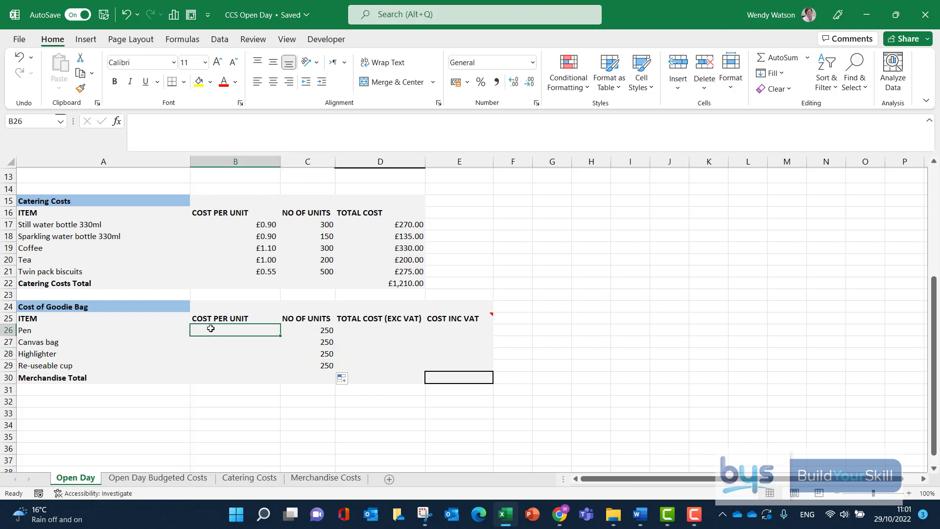
left_click(333, 477)
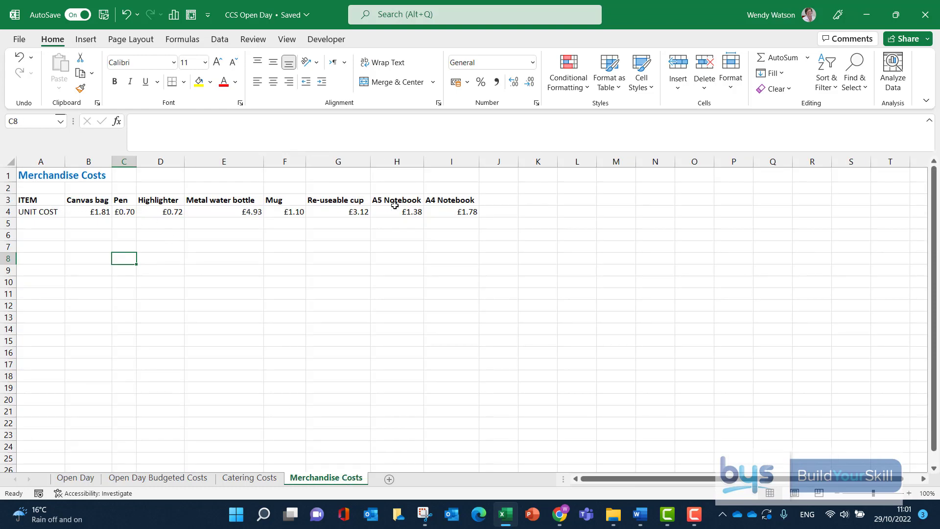
left_click(86, 478)
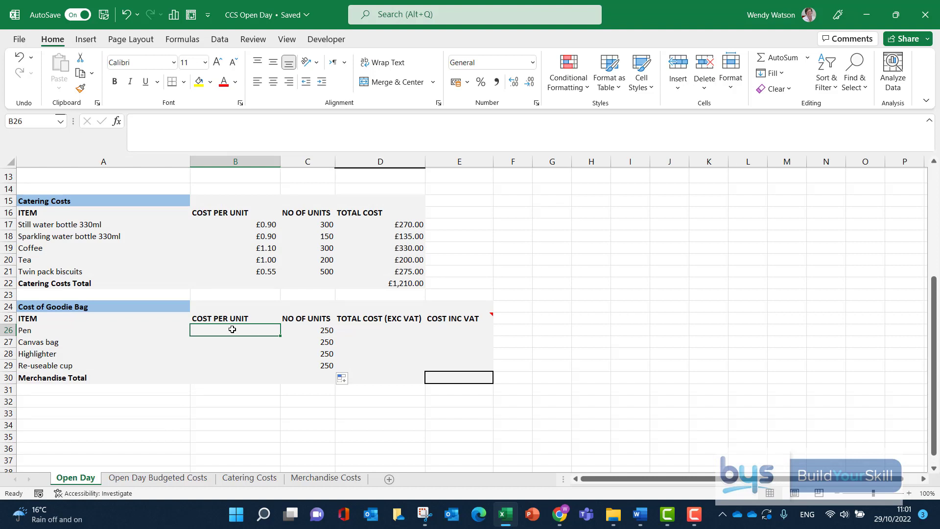
type("=h")
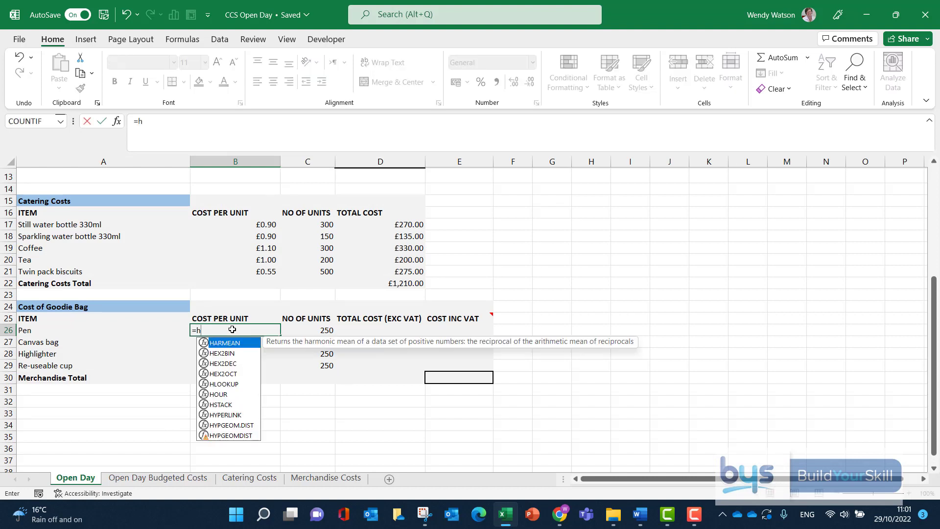
type("loo")
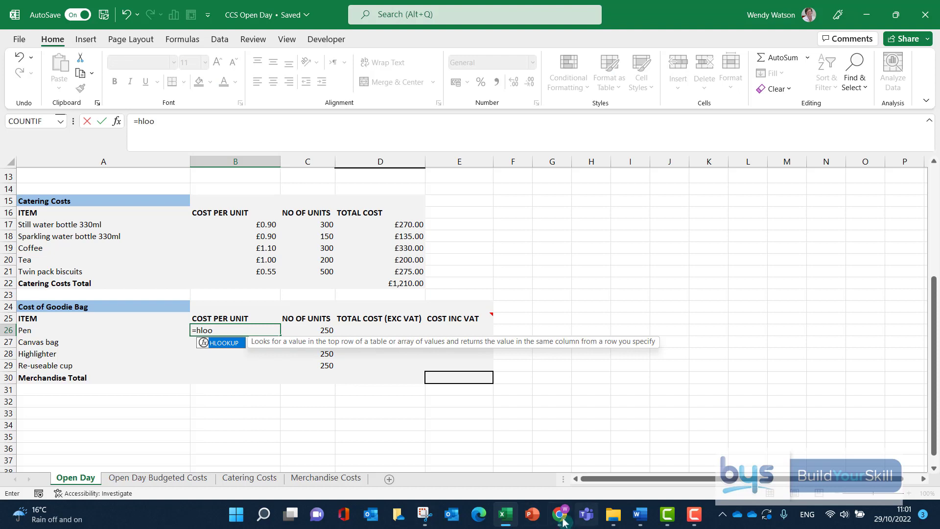
double_click(229, 347)
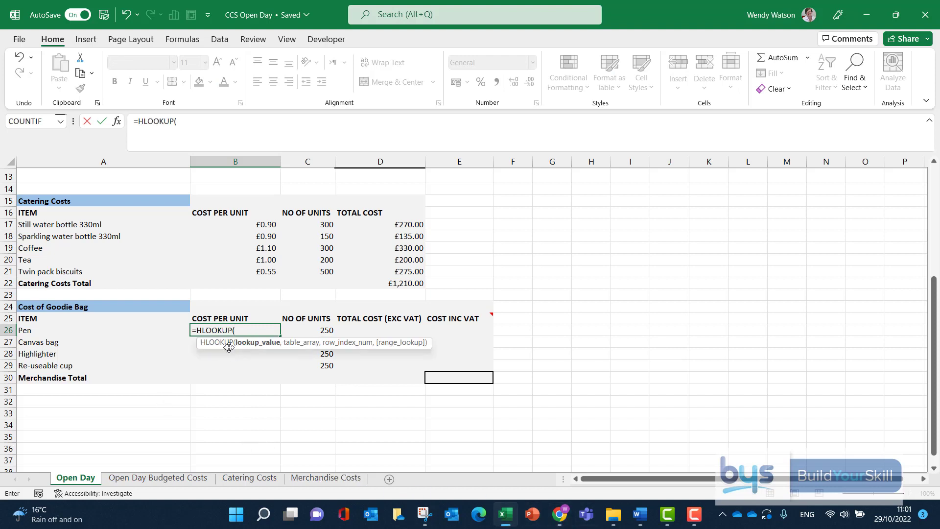
left_click(182, 41)
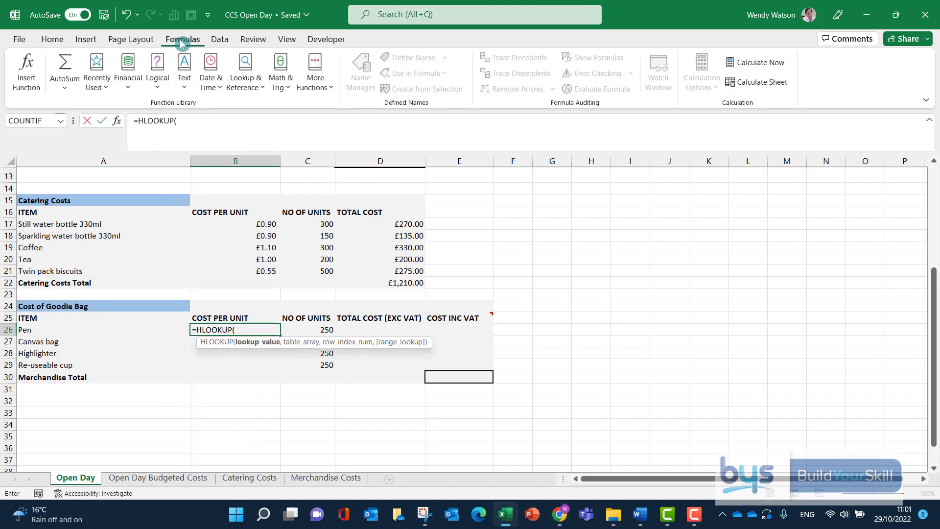
left_click(23, 80)
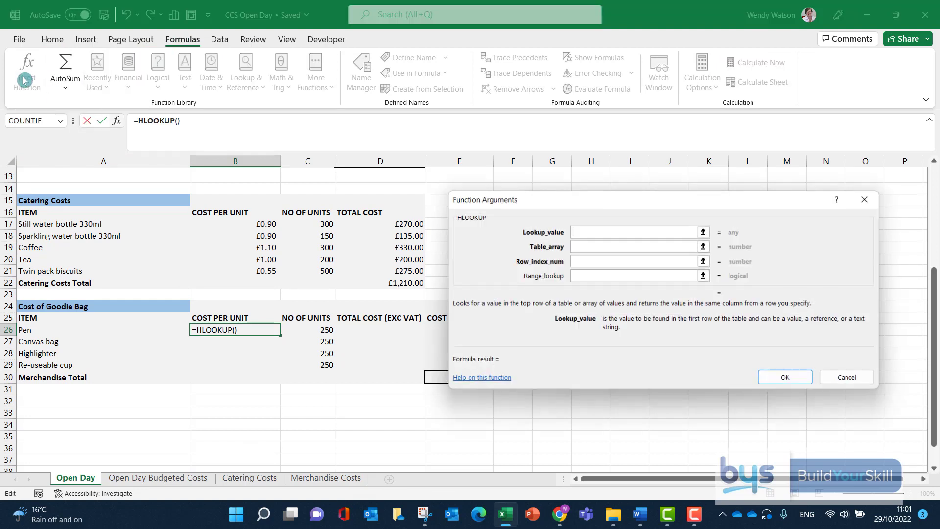
left_click_drag(560, 202, 627, 187)
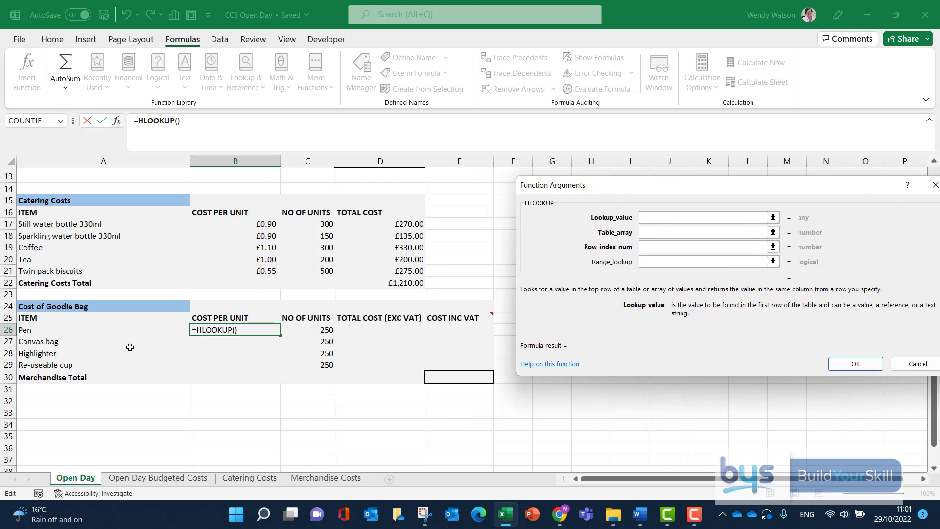
- Set the HLOOKUP's lookup value to A26 and its table array to the absolute range $B$3:$I$4 on the Merchandise Costs sheet
left_click(31, 333)
left_click(660, 232)
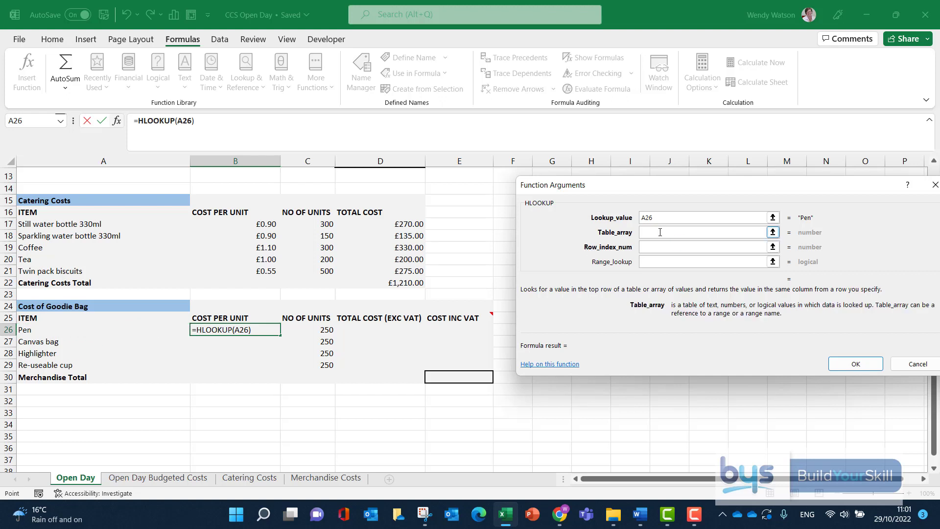
left_click(325, 478)
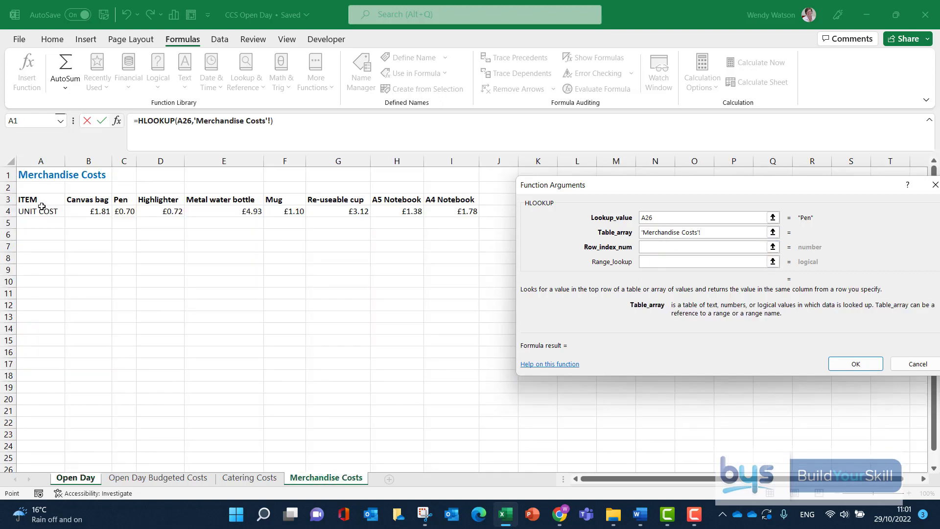
left_click_drag(74, 201, 443, 212)
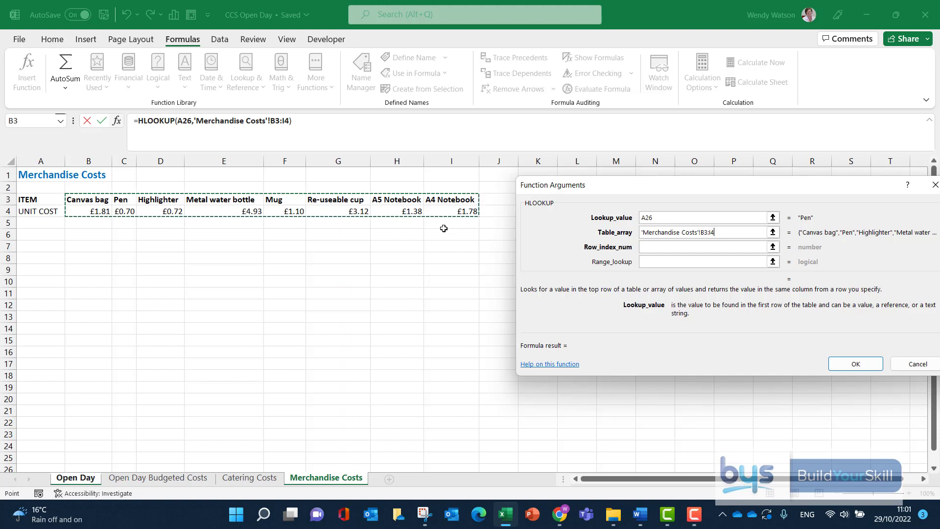
key("F4")
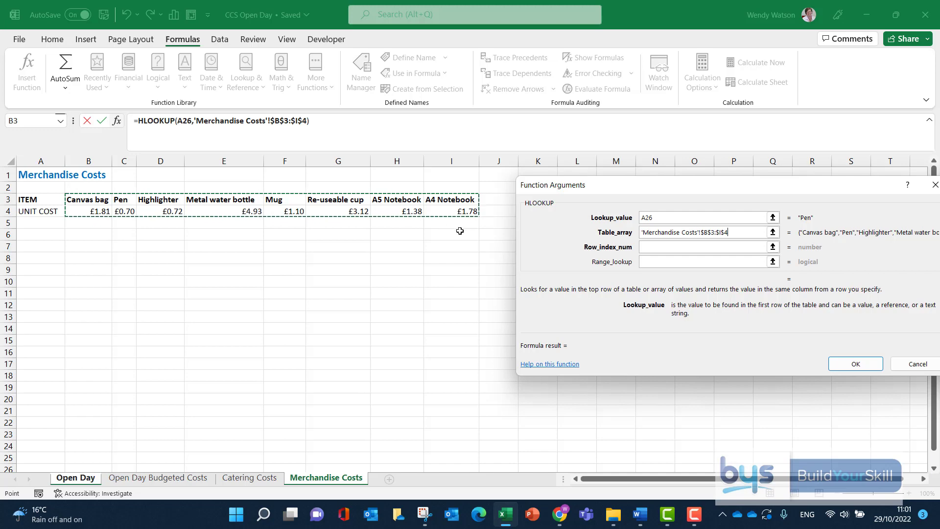
- Complete the HLOOKUP in B26 with row index number 2 and range lookup False, and fill it down to B29
left_click(658, 248)
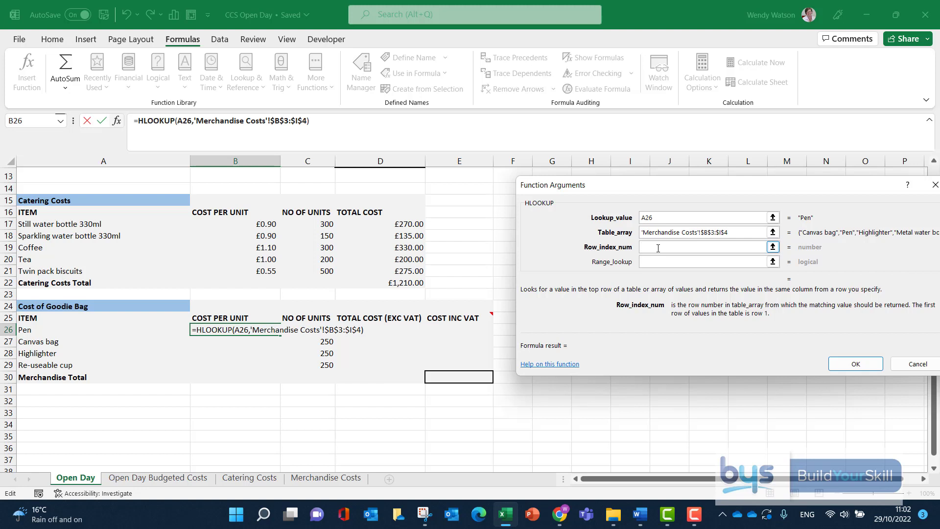
type("2")
left_click(655, 261)
left_click(656, 261)
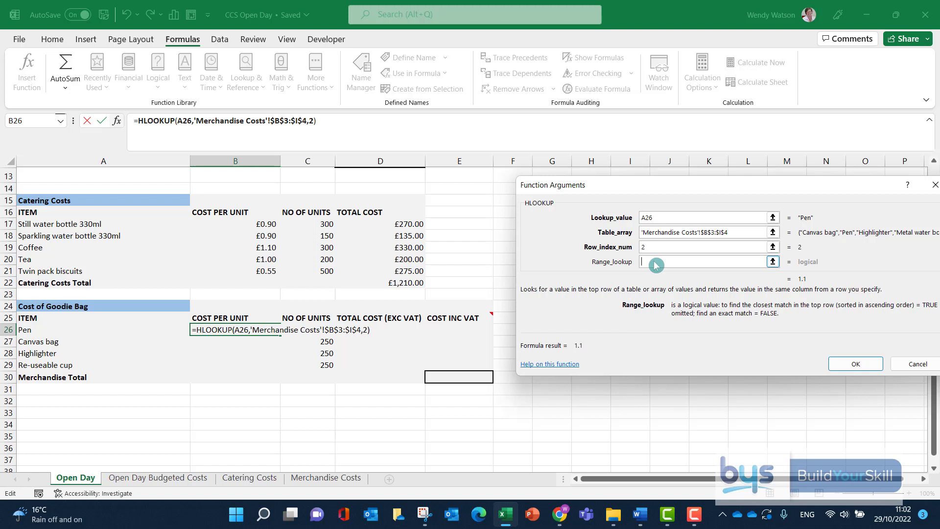
type("False")
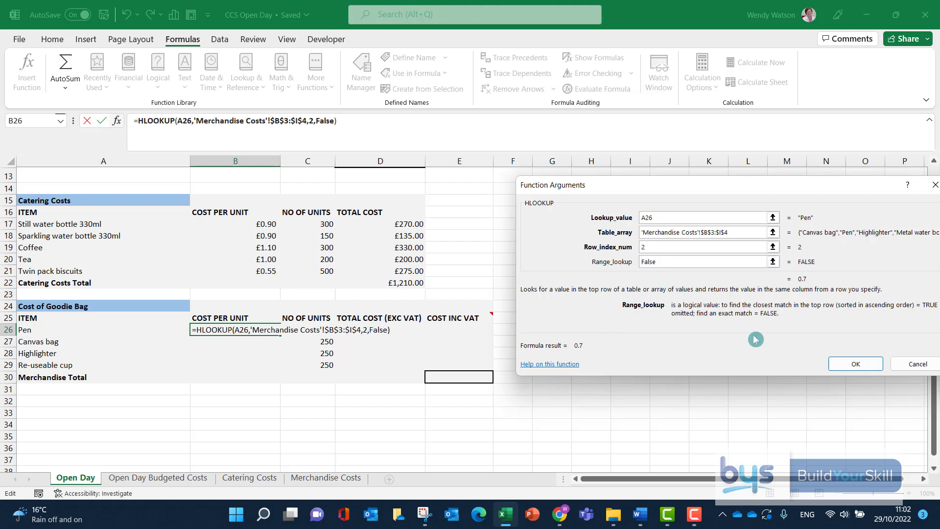
left_click(854, 365)
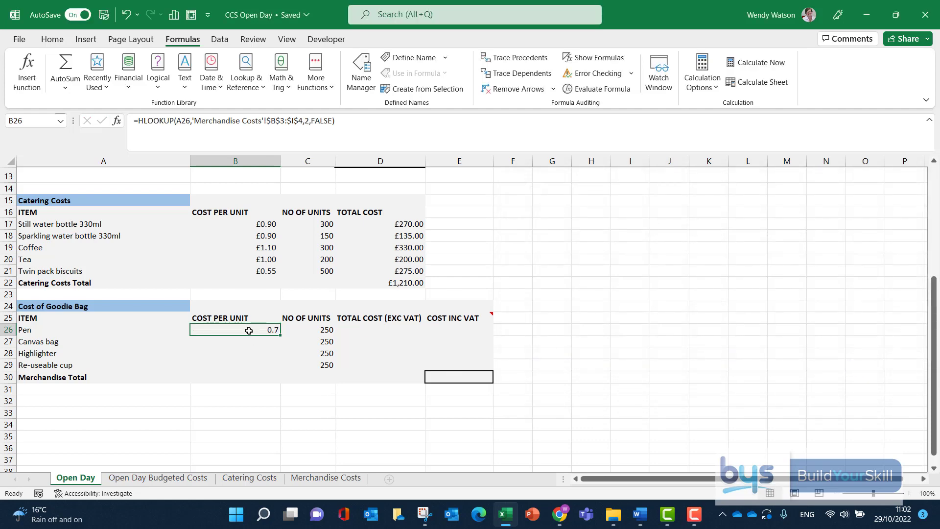
left_click_drag(280, 335, 282, 367)
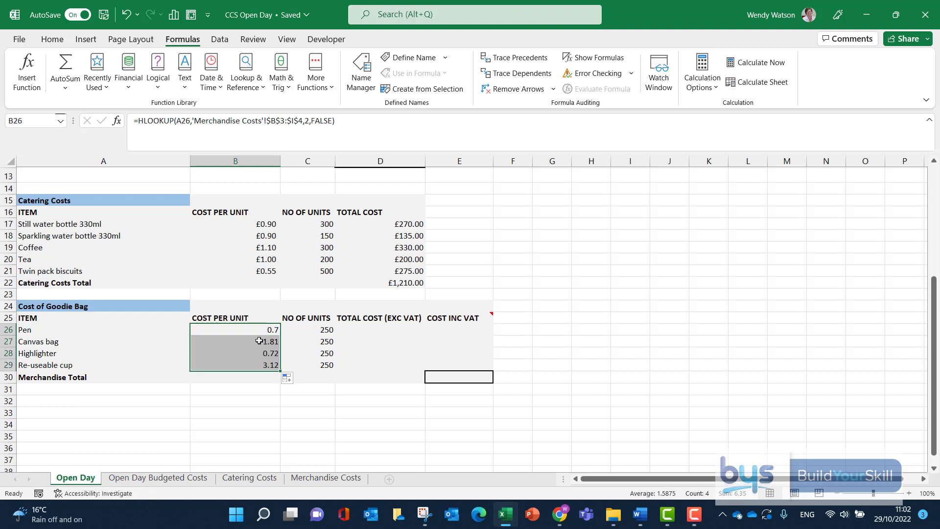
- Copy the currency formatting of B21 onto the merchandise unit costs in B26:B29
left_click(268, 273)
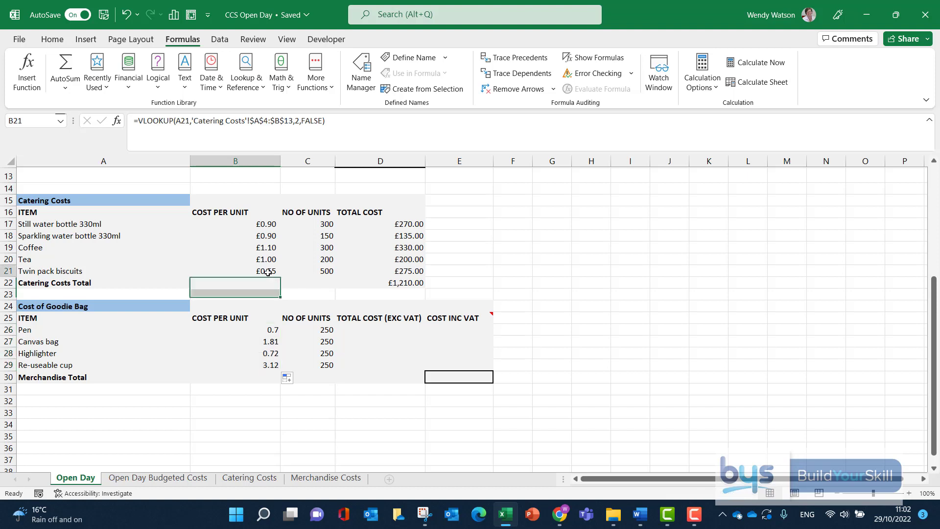
left_click(49, 43)
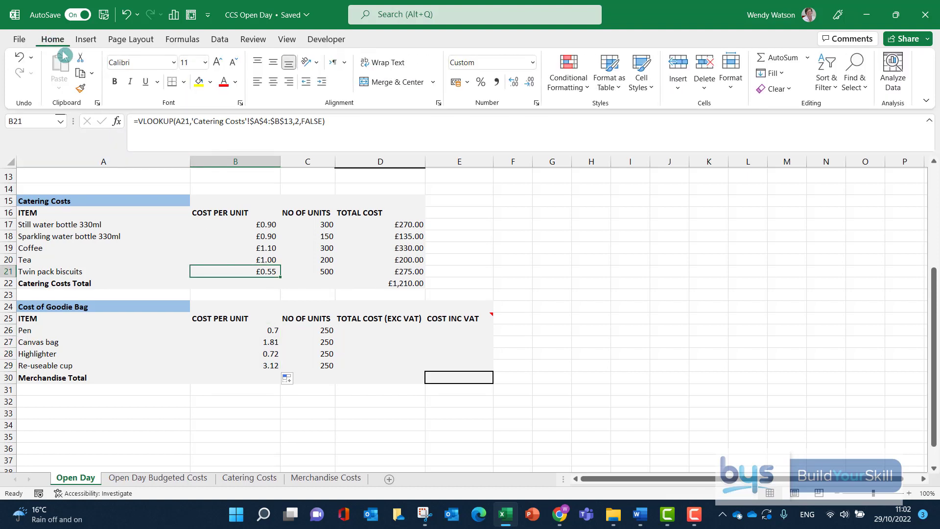
left_click(81, 91)
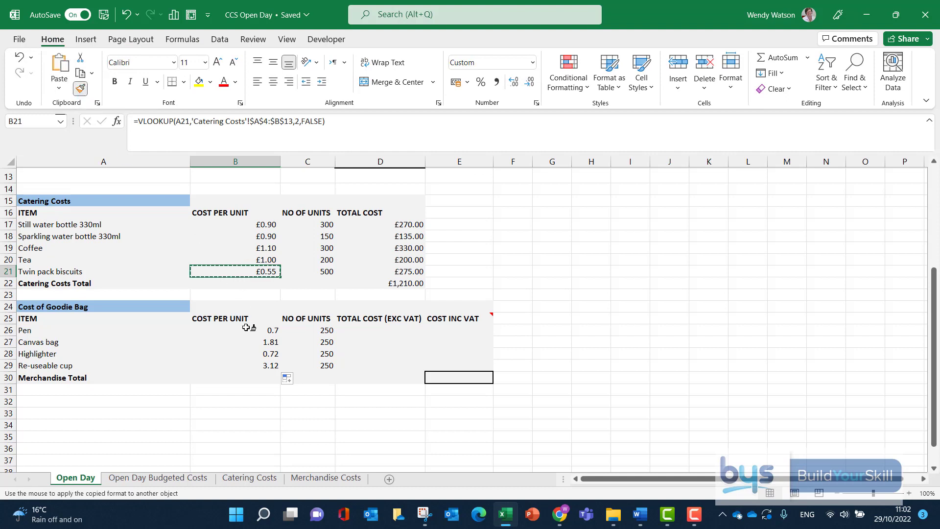
left_click_drag(248, 330, 249, 363)
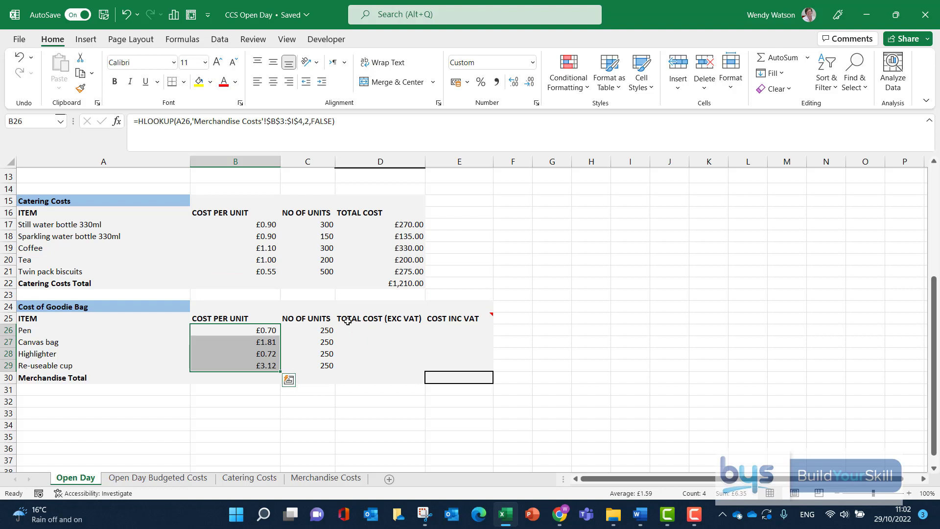
- Calculate the pen's total cost excluding VAT in D26 as =B26*C26 and fill the formula down to D29
left_click(398, 329)
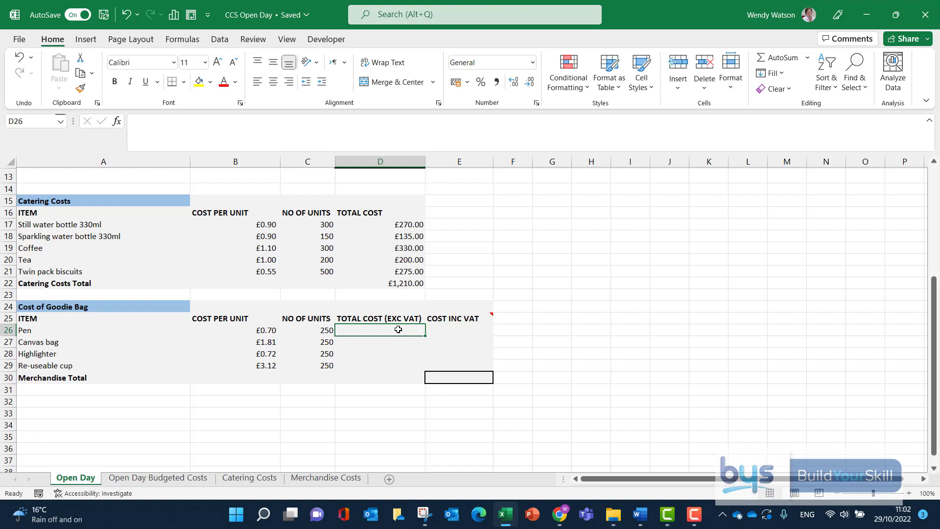
type("=")
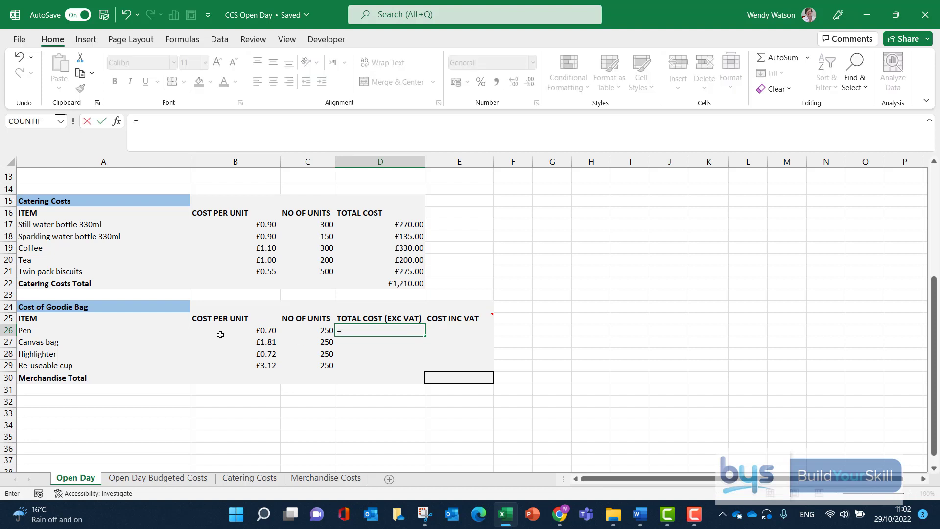
left_click(223, 334)
type("*")
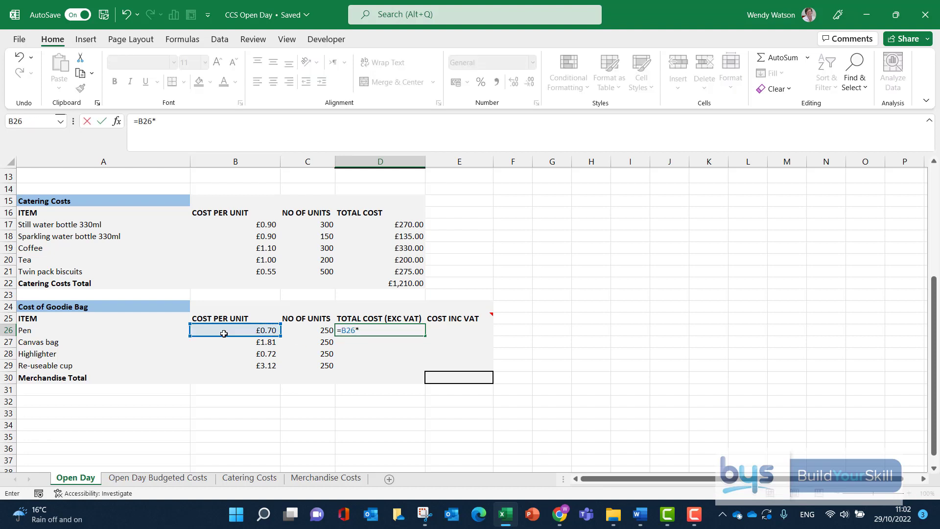
left_click(315, 330)
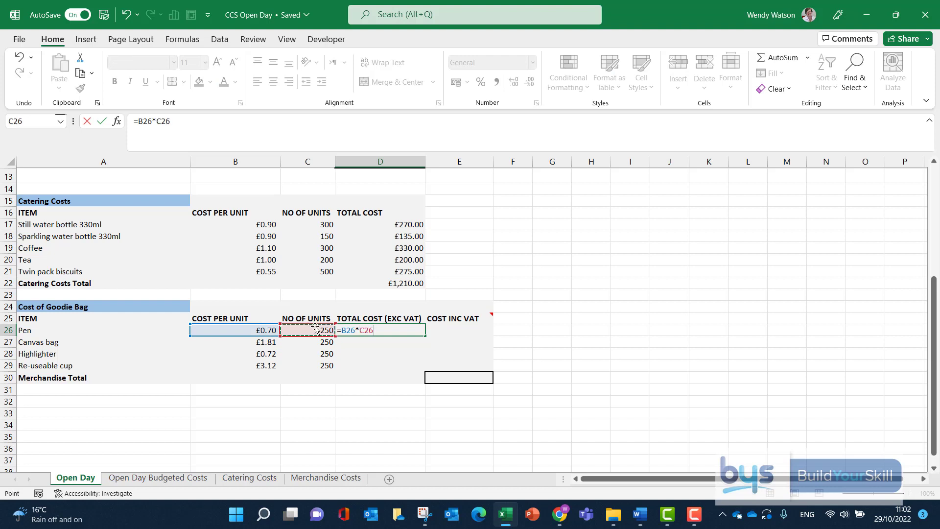
key("Return")
left_click(416, 331)
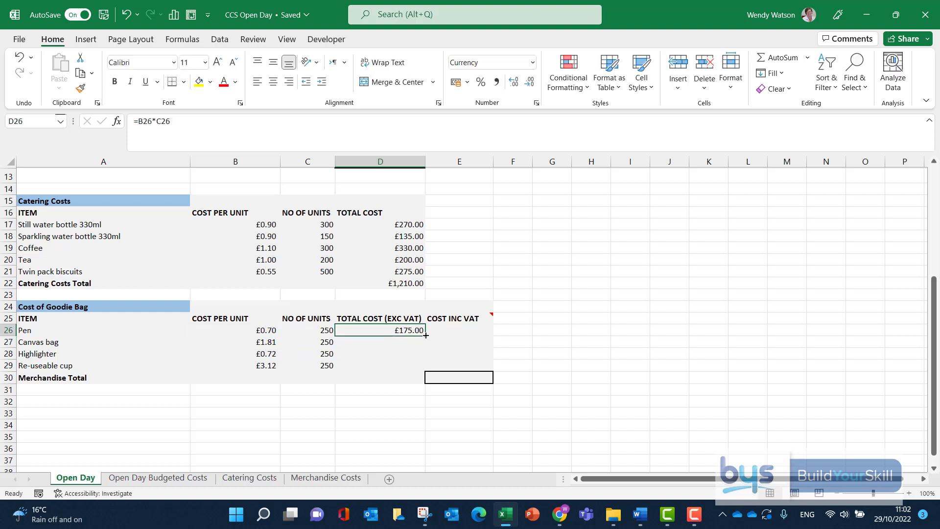
left_click_drag(427, 338, 429, 367)
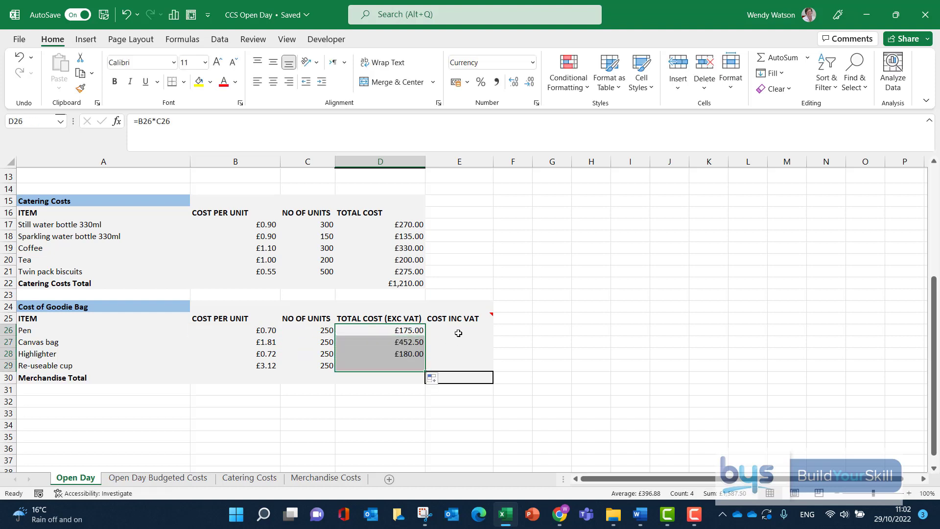
- Calculate the pen's cost including VAT in E26 as =D26*1.2 and fill the formula down to E29
mouse_move(436, 322)
left_click(444, 330)
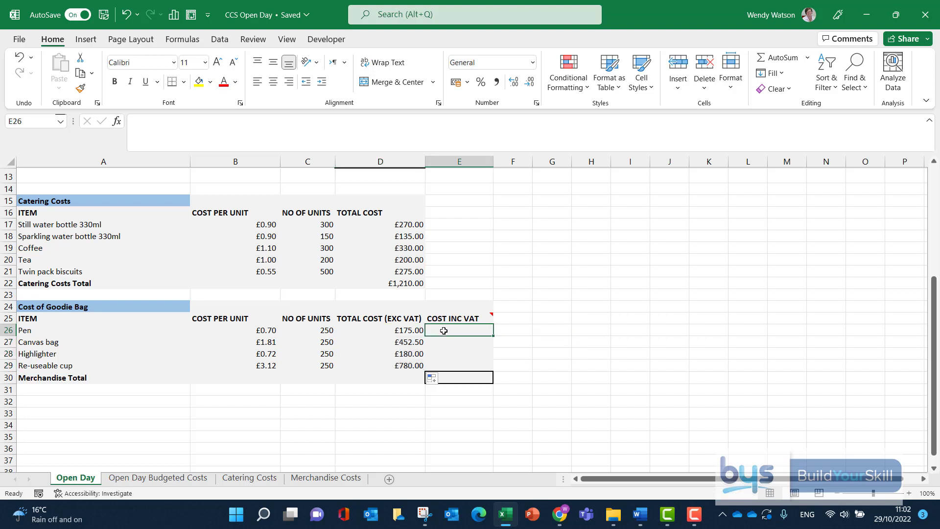
type("=")
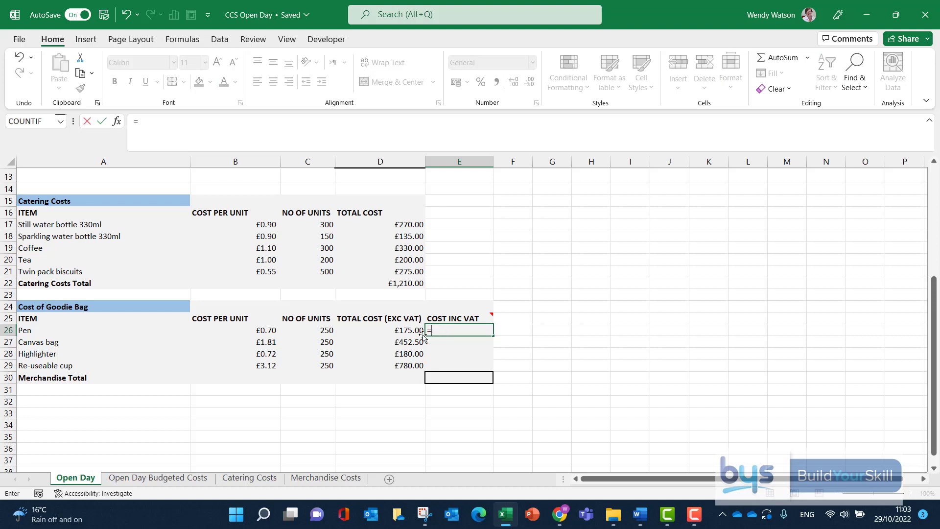
left_click(407, 331)
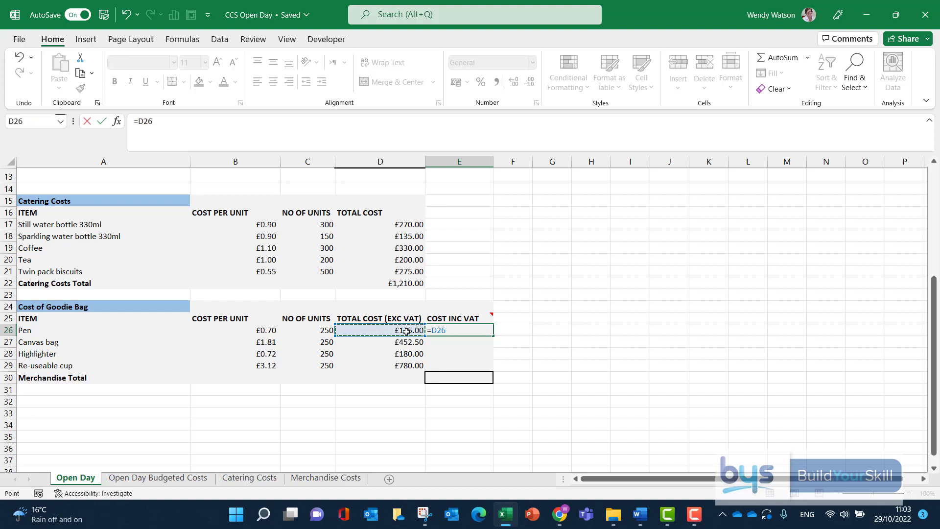
type("*1.2")
key("Return")
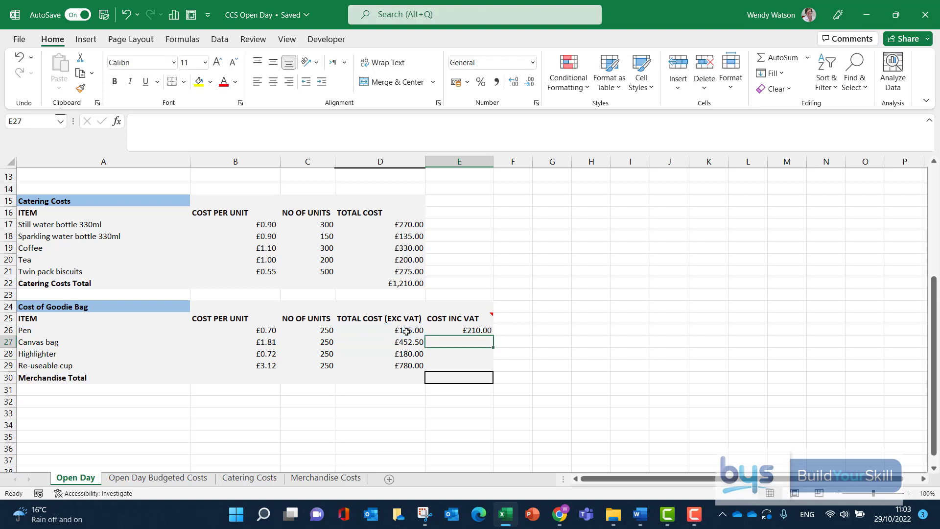
left_click(489, 331)
left_click_drag(489, 332, 487, 367)
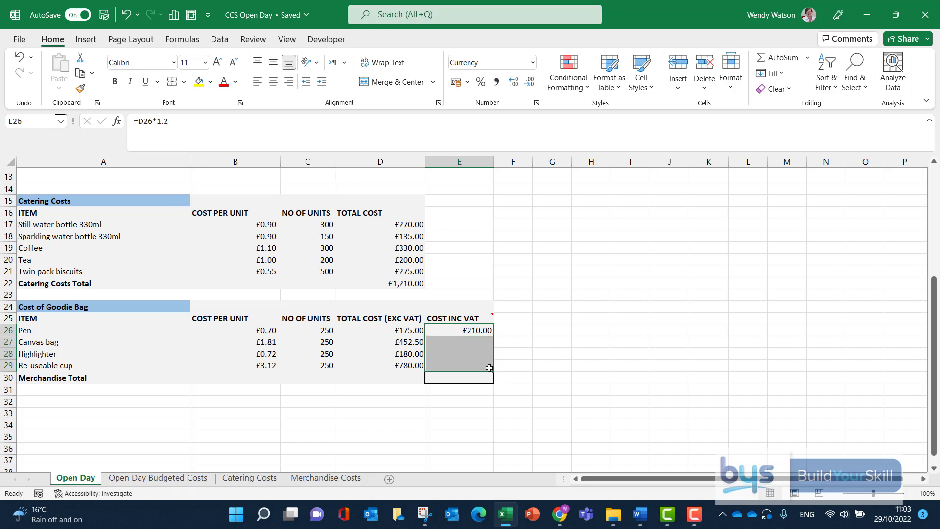
- Add the Merchandise Total in E30 with an AutoSum of E26:E29, and make the Catering Costs Total in D22 bold
left_click(449, 380)
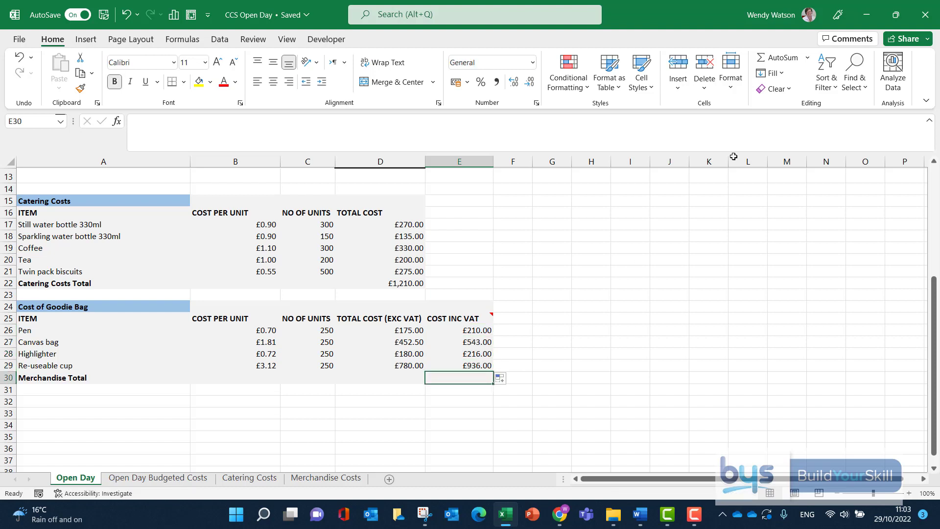
left_click(785, 64)
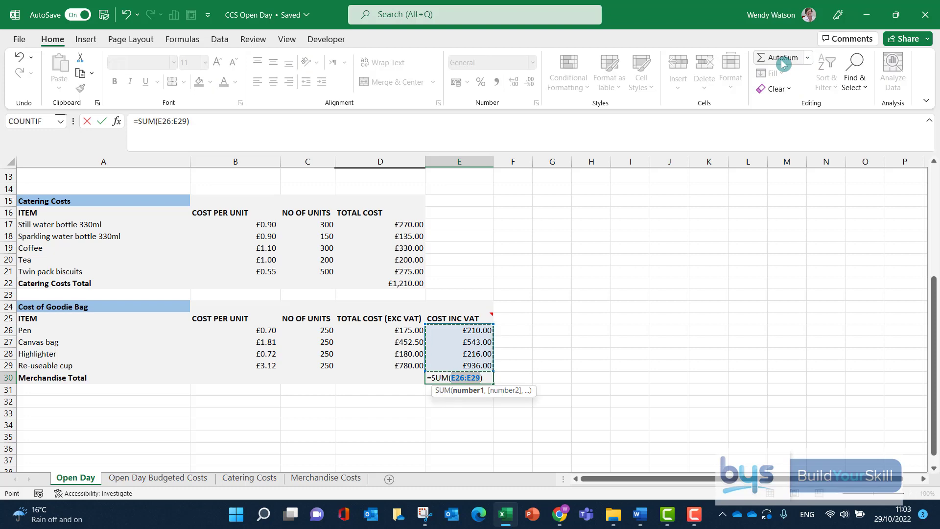
key("Return")
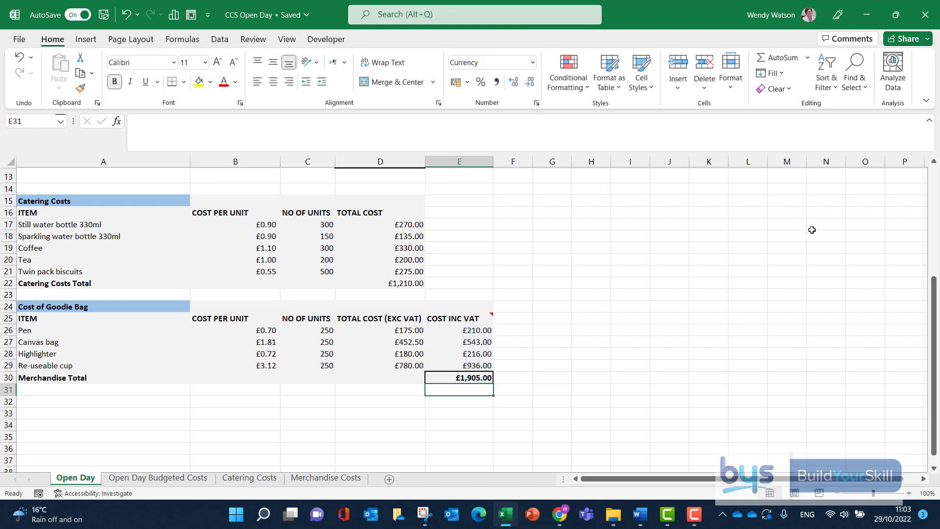
scroll(374, 263, "up", 2)
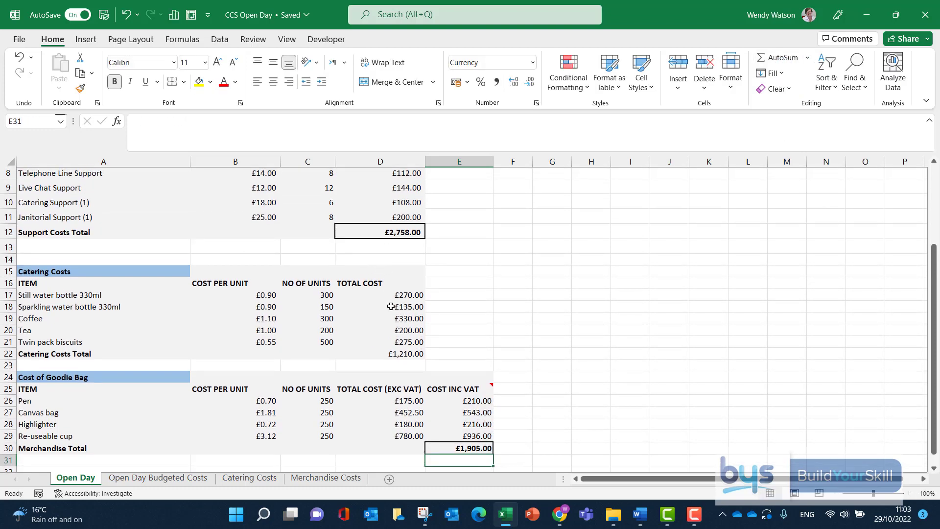
left_click(400, 355)
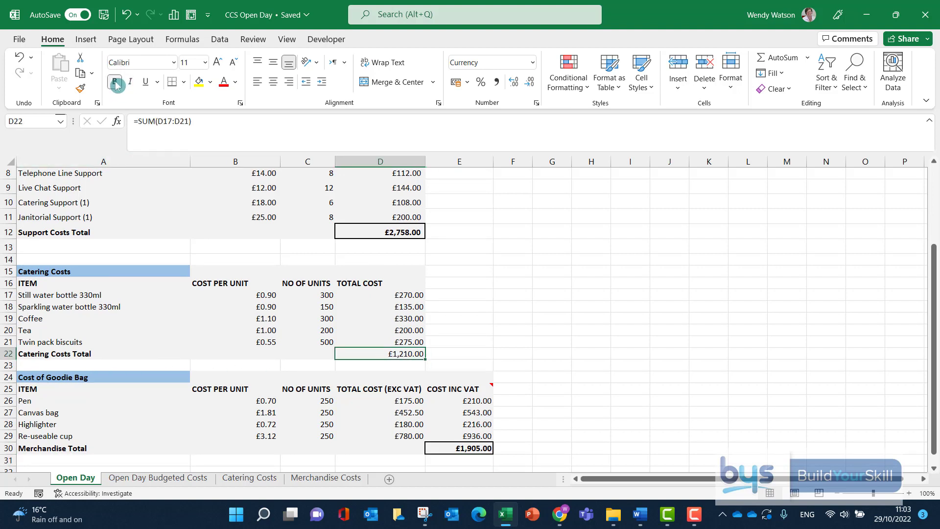
- Check the task brief in Word, then link the actual Support Costs in C4 of Open Day Budgeted Costs to D12 on the Open Day sheet
left_click(640, 521)
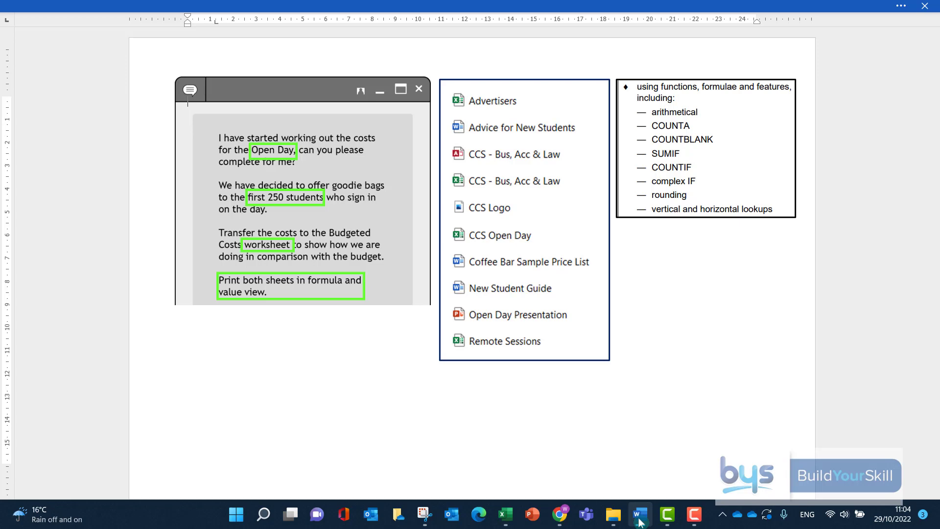
left_click(639, 523)
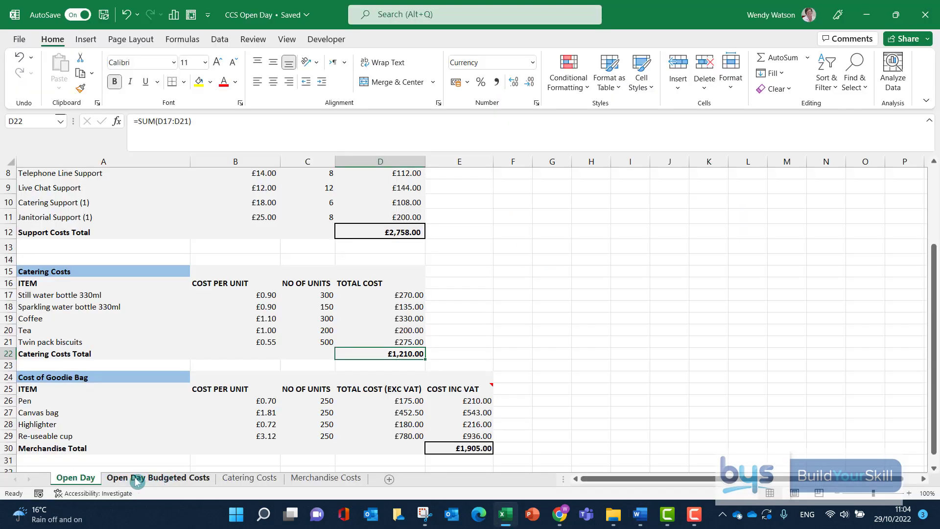
left_click(165, 478)
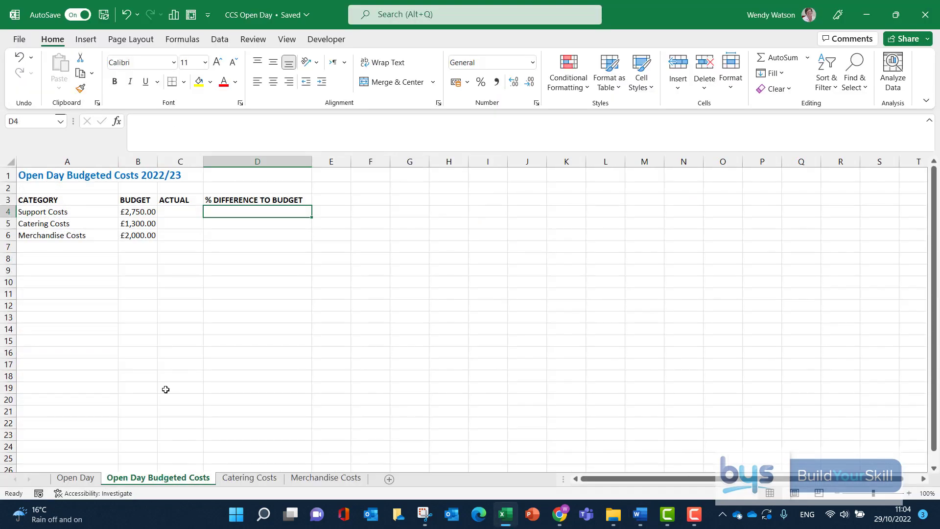
left_click(175, 213)
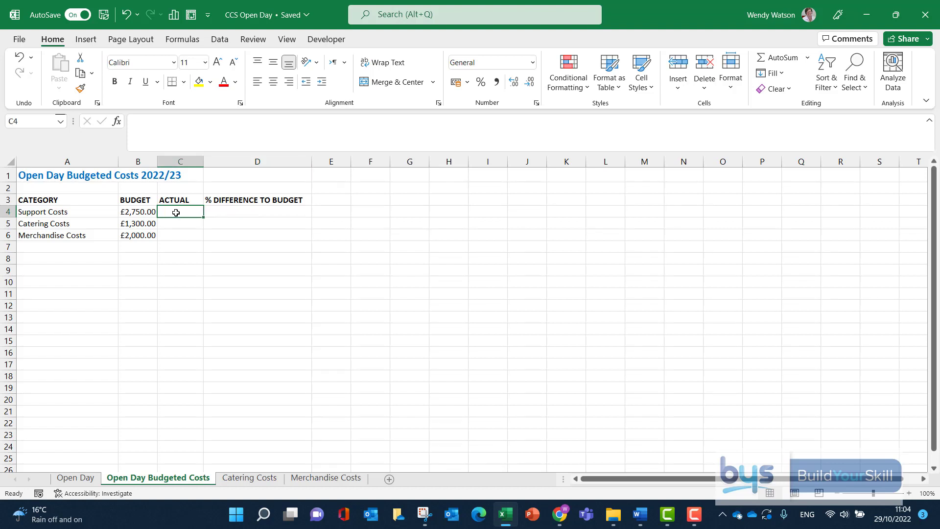
type("=")
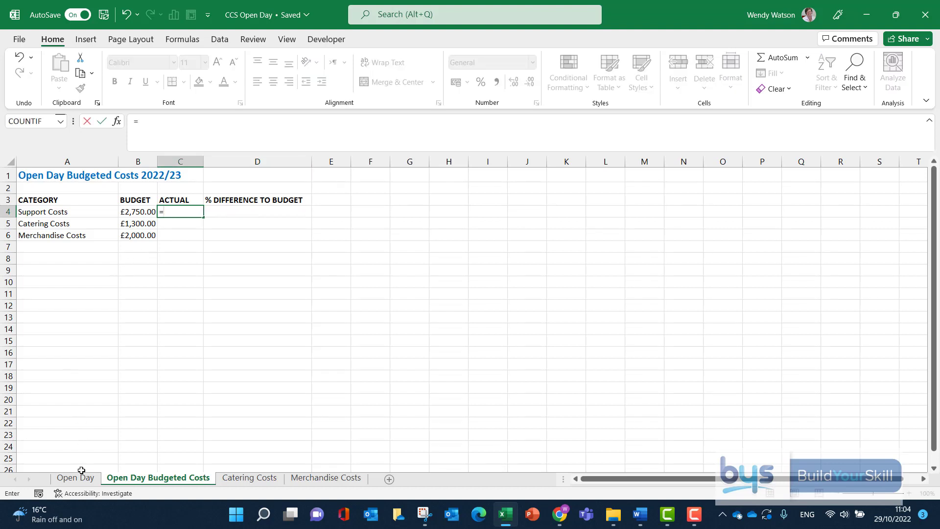
left_click(75, 477)
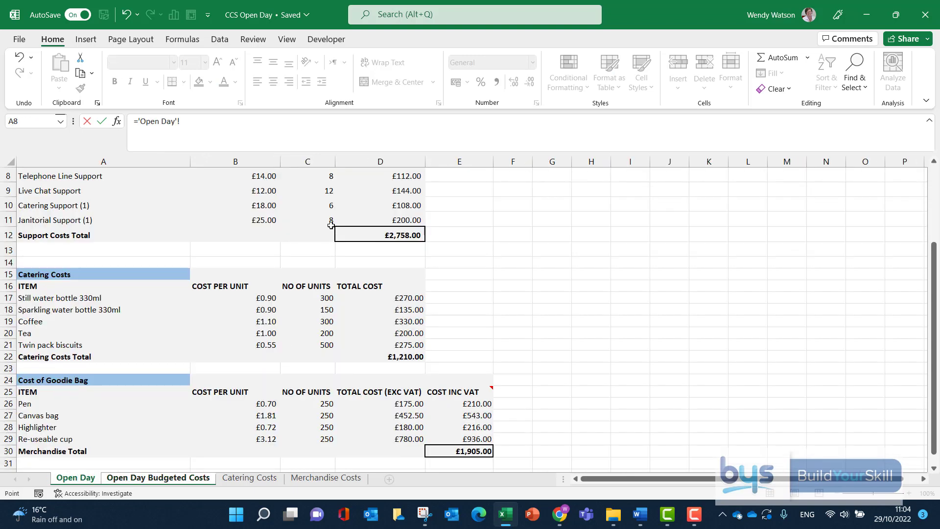
left_click(371, 237)
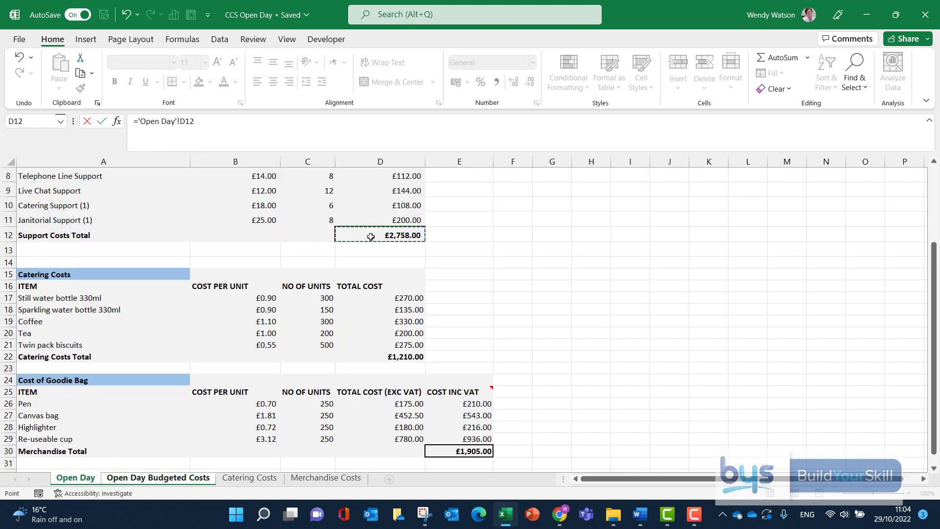
key("Return")
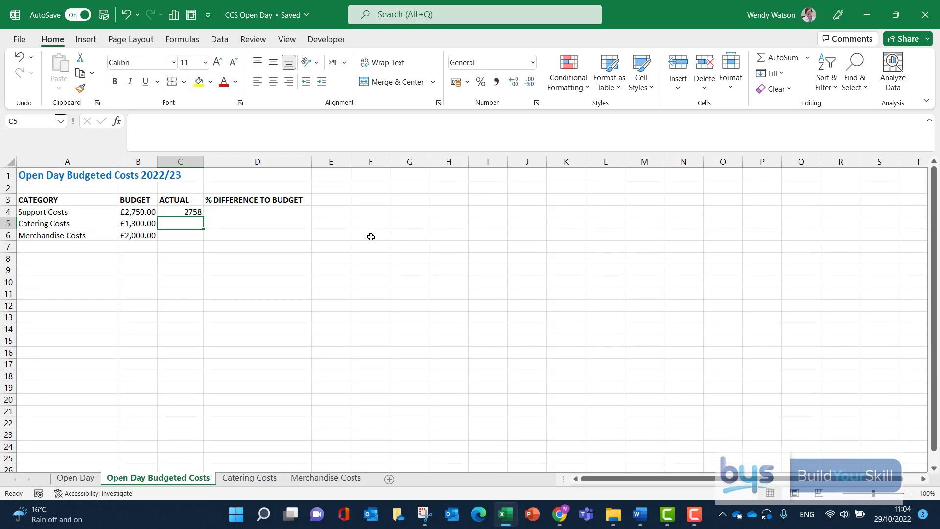
- Link the actual Catering Costs in C5 of Open Day Budgeted Costs to D22 on the Open Day sheet
type("=")
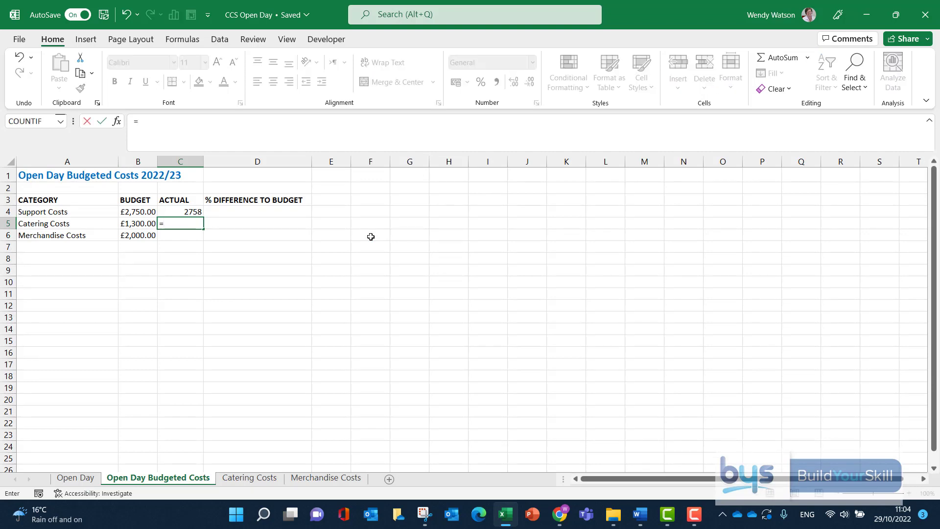
left_click(87, 482)
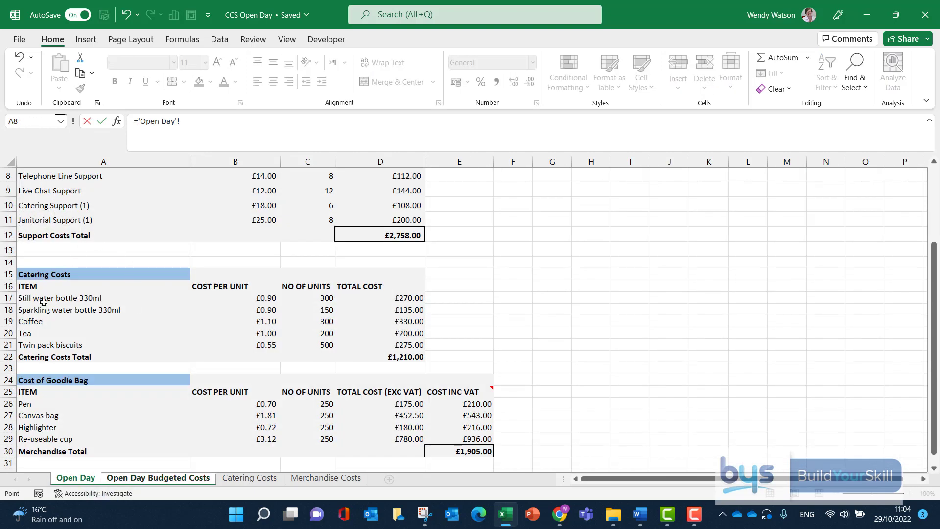
left_click(405, 357)
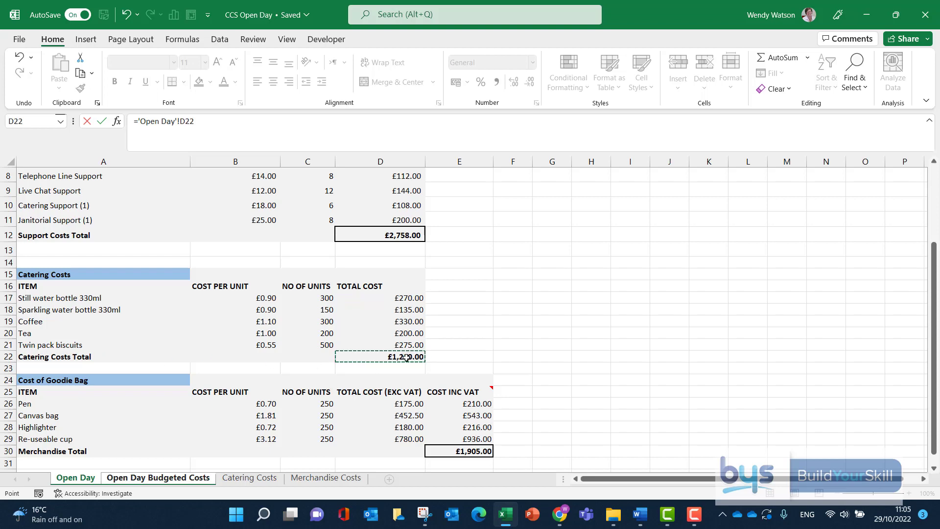
key("Return")
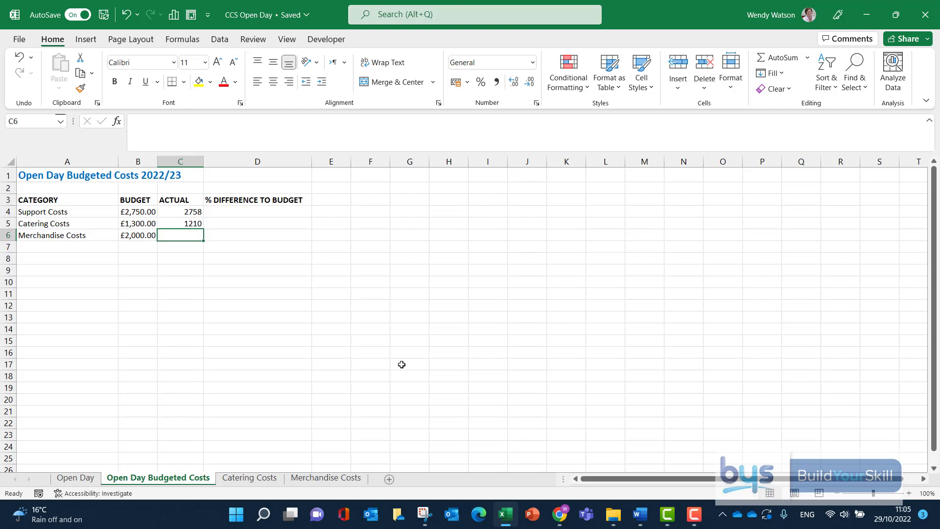
- Link the actual Merchandise Costs in C6 to the Merchandise Total in E30 on the Open Day sheet
type("=")
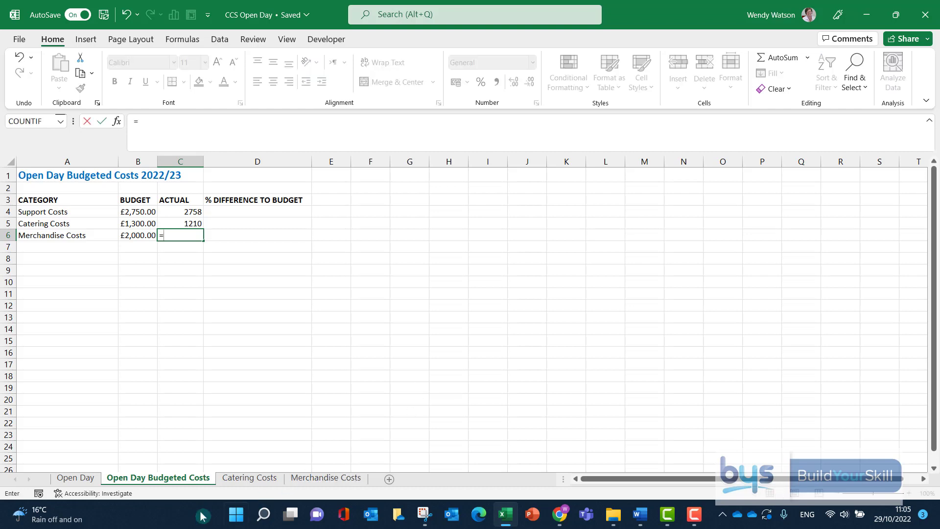
left_click(77, 480)
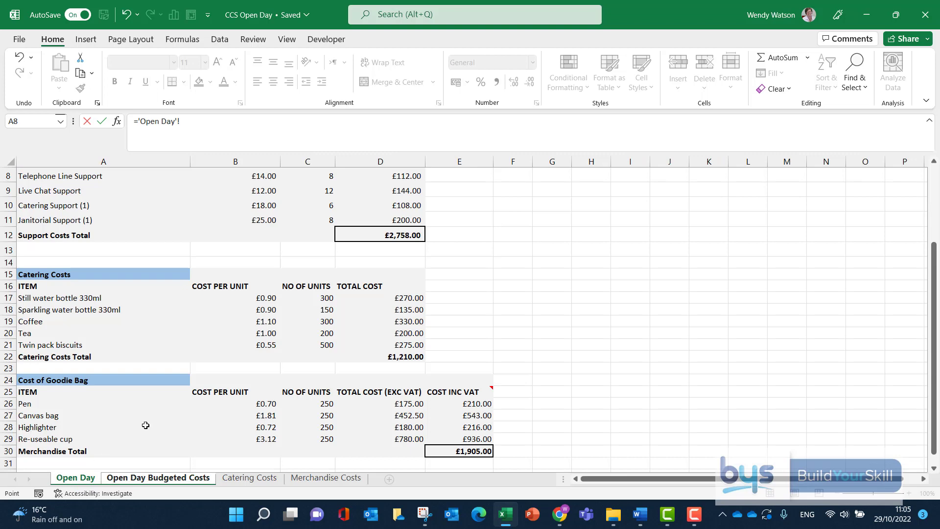
left_click(454, 452)
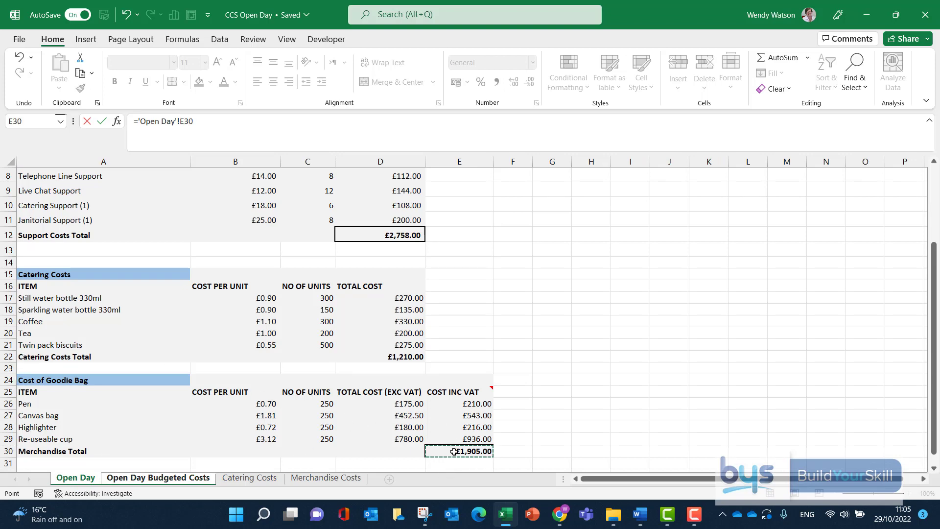
key("Return")
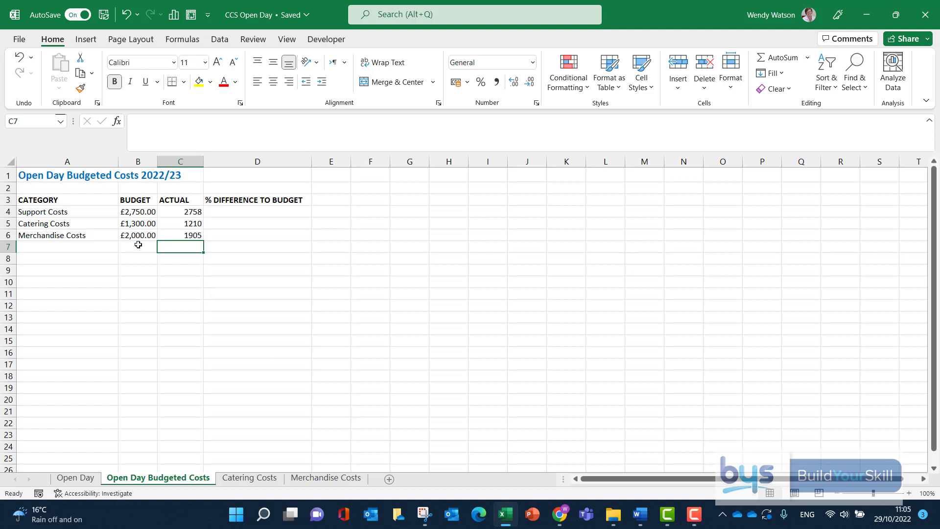
- Copy the currency format of budget cell B4 onto the actual costs in C4:C6
left_click(136, 213)
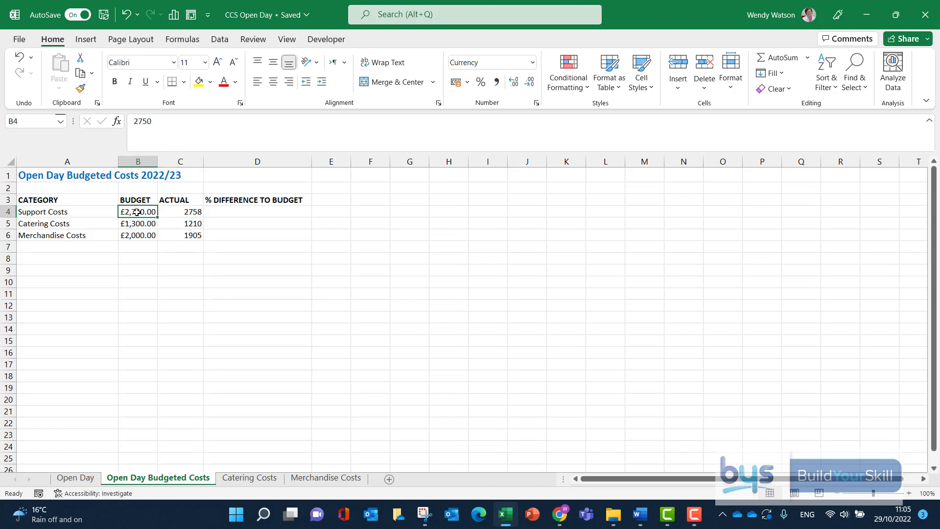
left_click(81, 92)
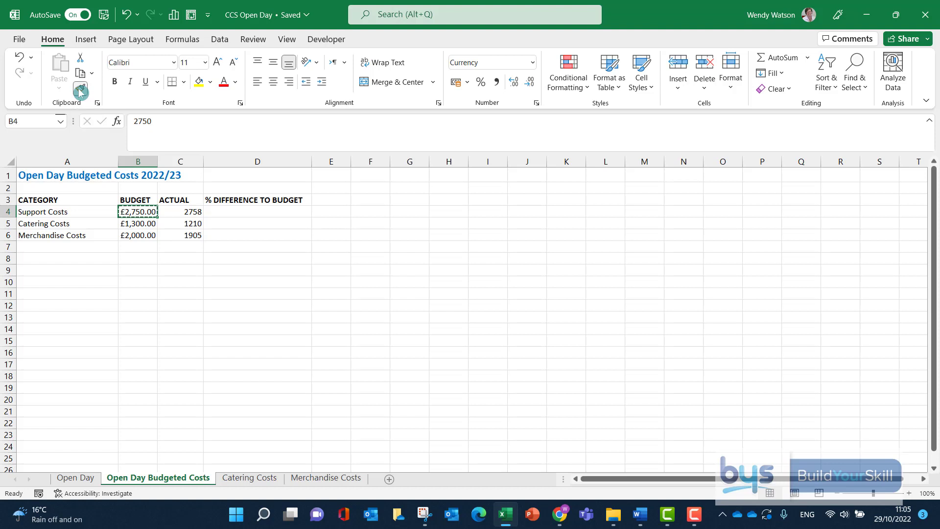
left_click_drag(185, 211, 194, 236)
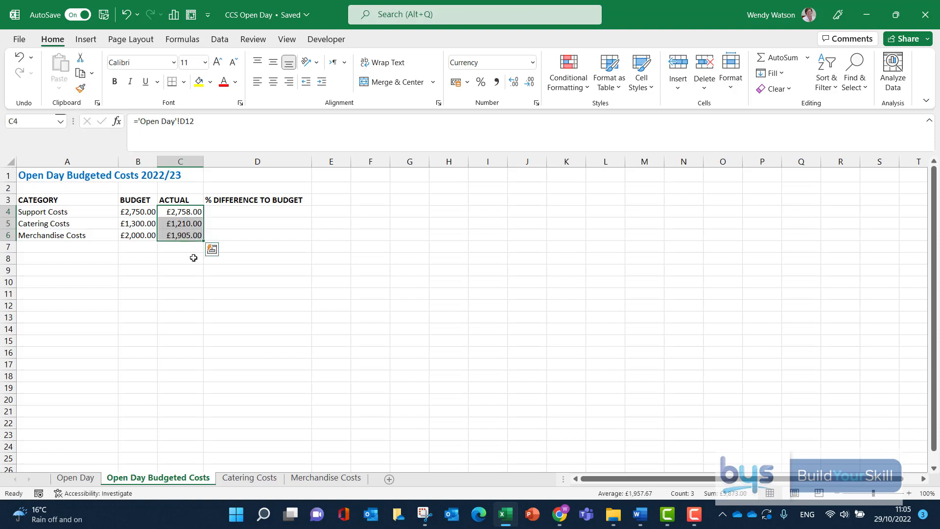
left_click(182, 305)
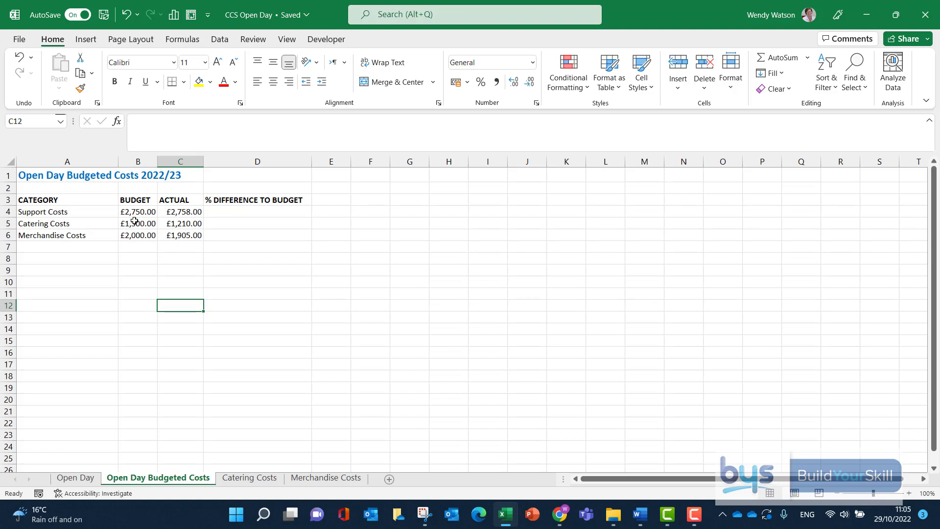
- Calculate the Support Costs percentage difference to budget in D4 as =(B4-C4)/B4
left_click(230, 213)
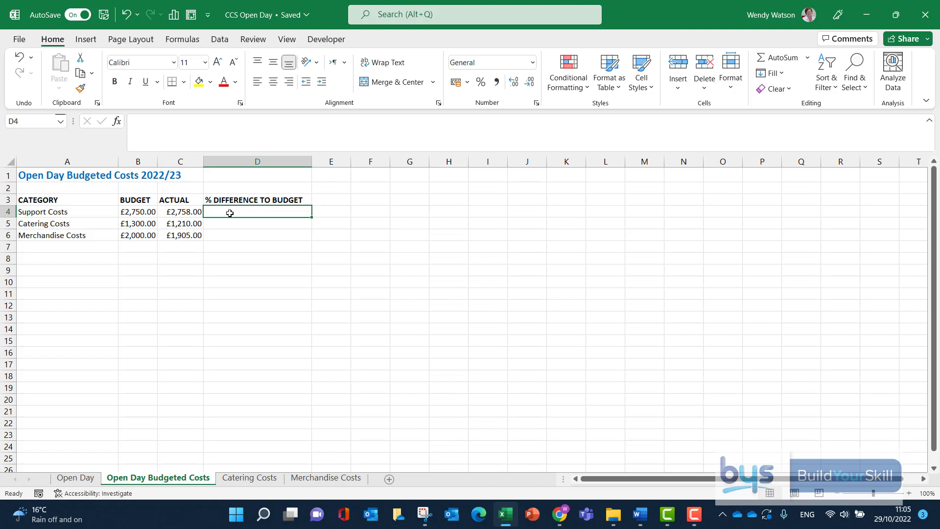
type("=")
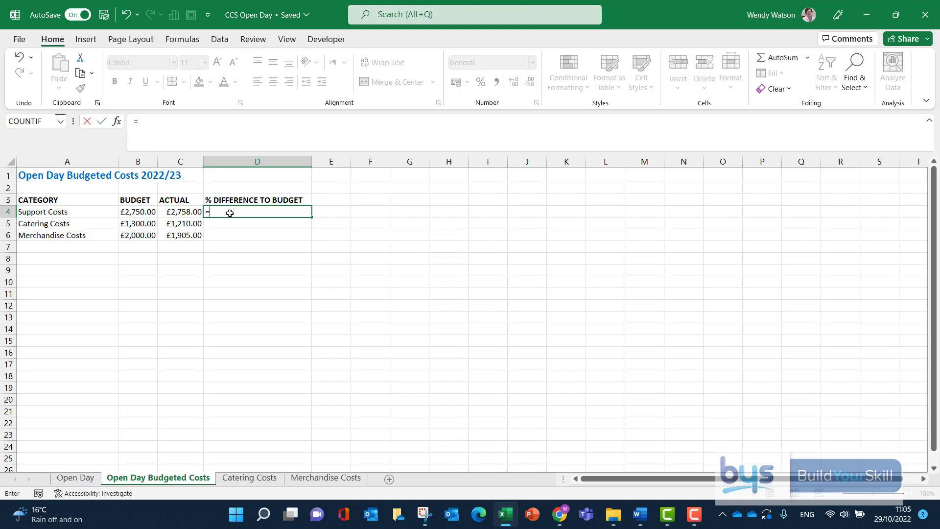
left_click(134, 212)
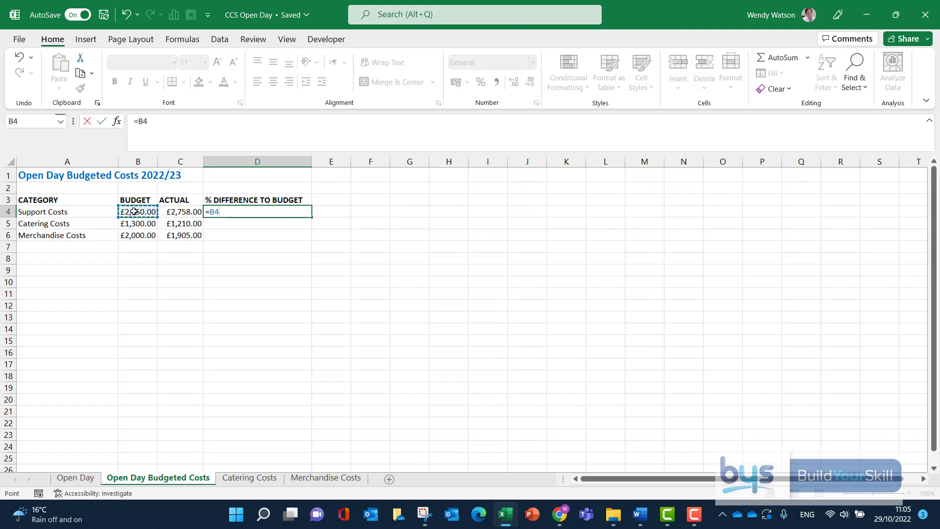
type("-")
left_click(177, 212)
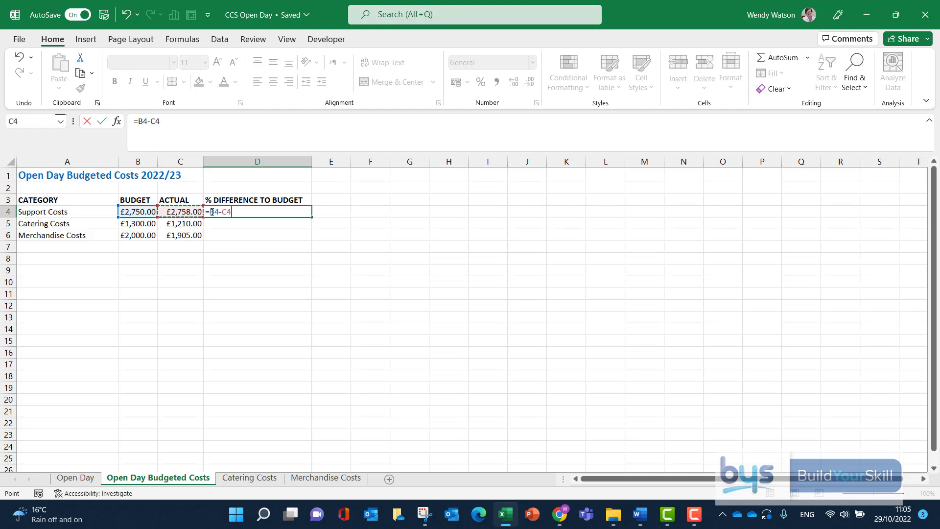
left_click(211, 211)
type("(")
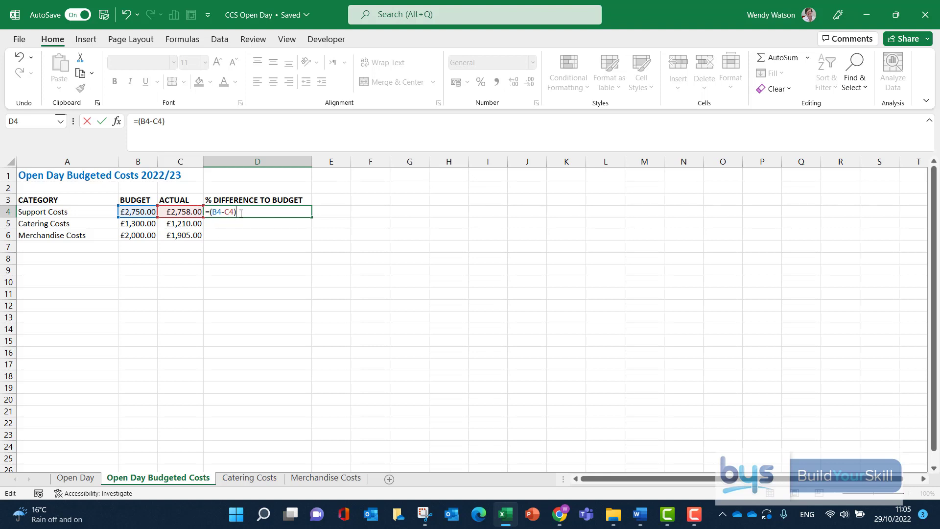
type(")/")
left_click(130, 211)
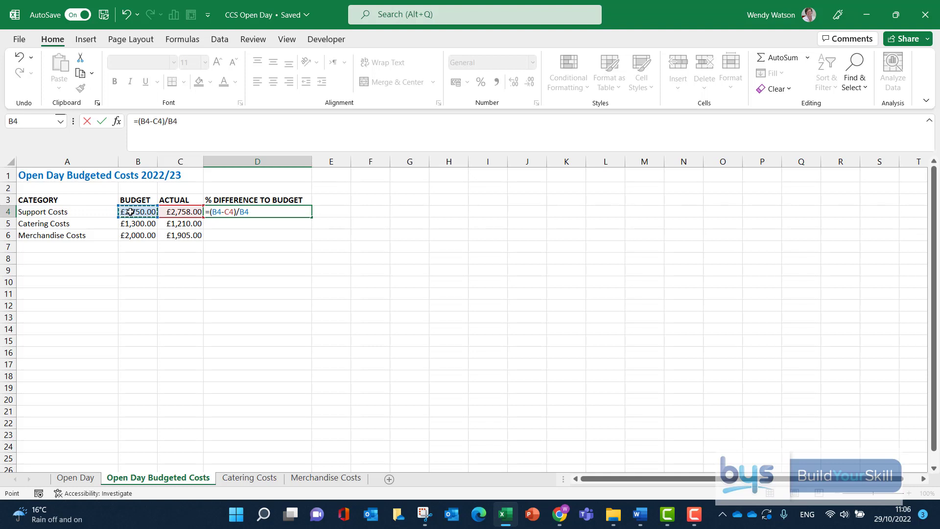
key("Return")
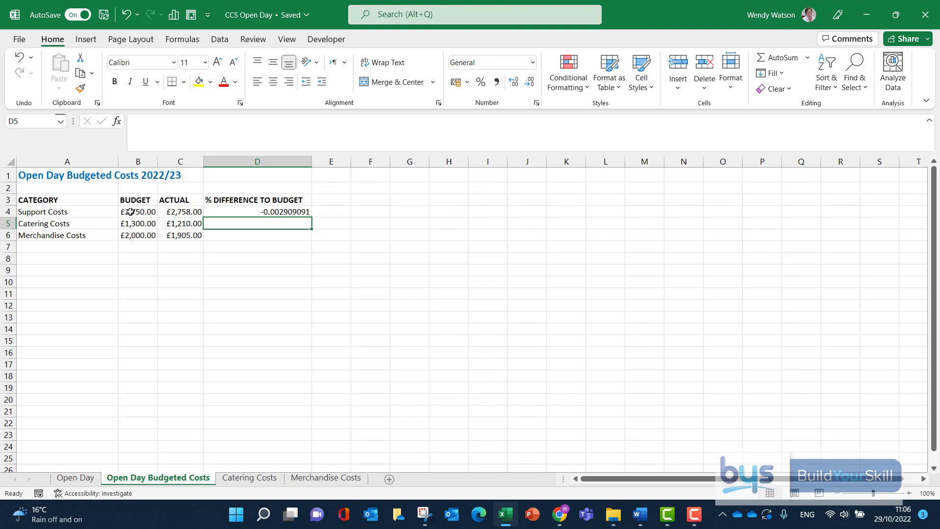
- Format D4 as Percentage and fill its formula down to D6 for the other cost categories
left_click(291, 208)
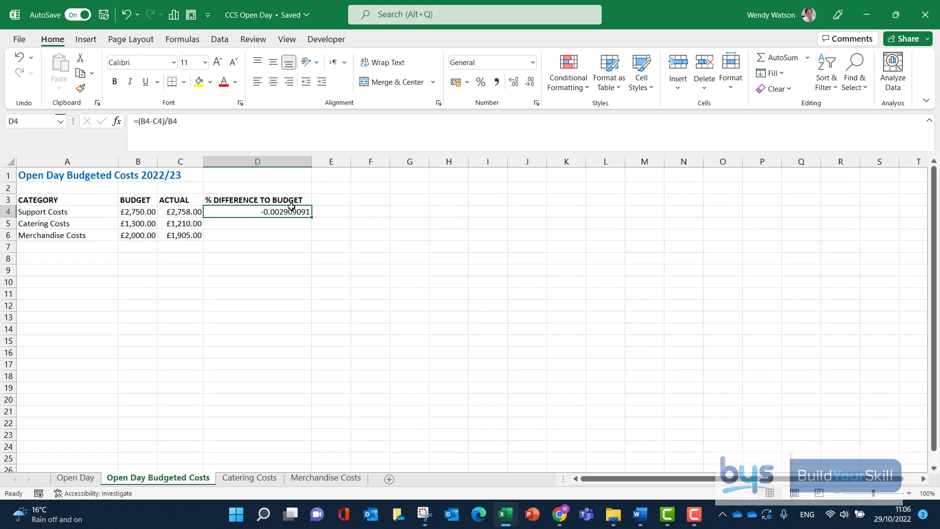
left_click(533, 64)
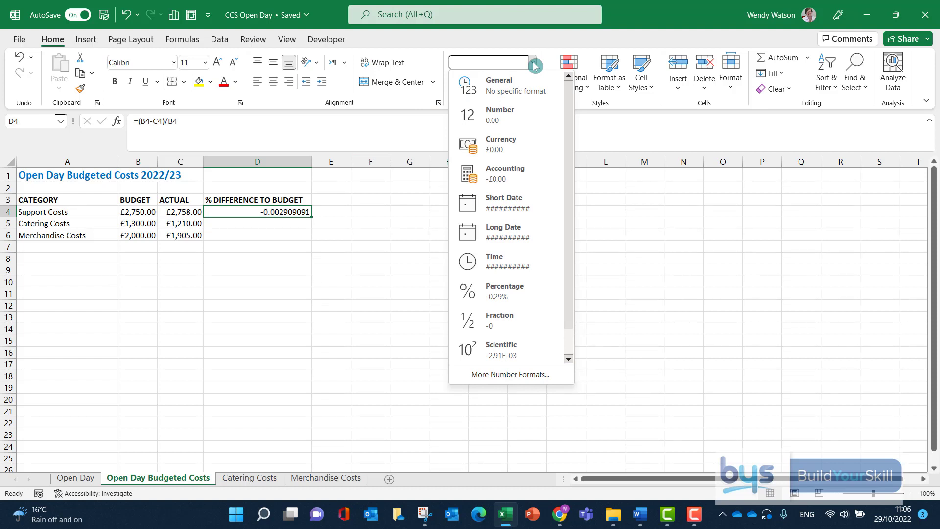
left_click(509, 291)
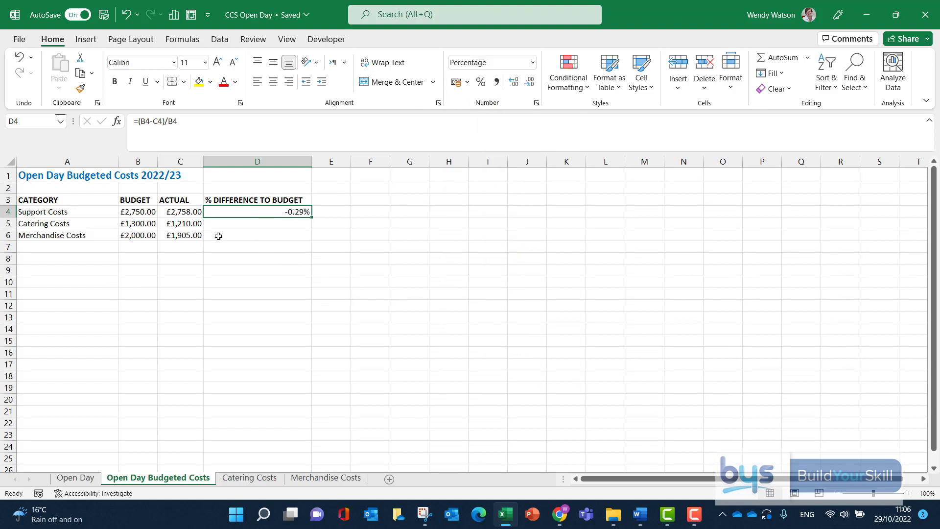
left_click_drag(312, 218, 308, 246)
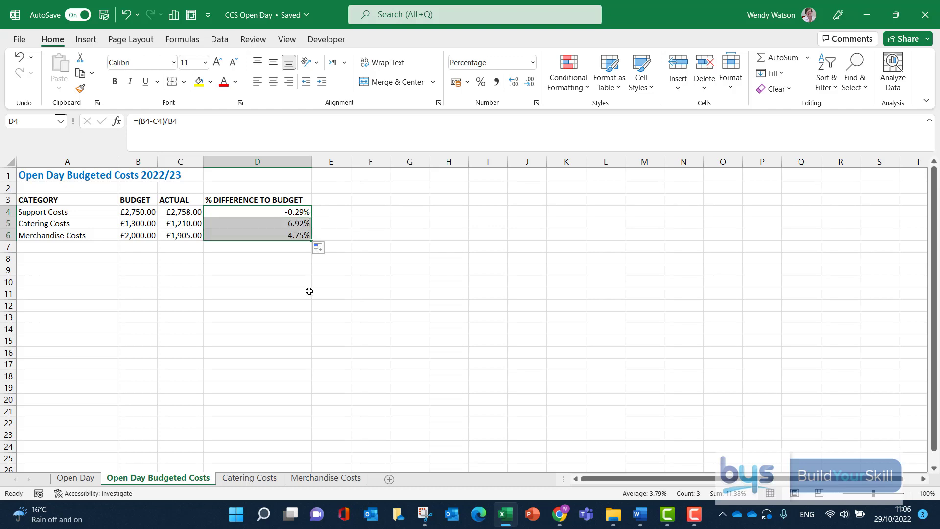
left_click(333, 306)
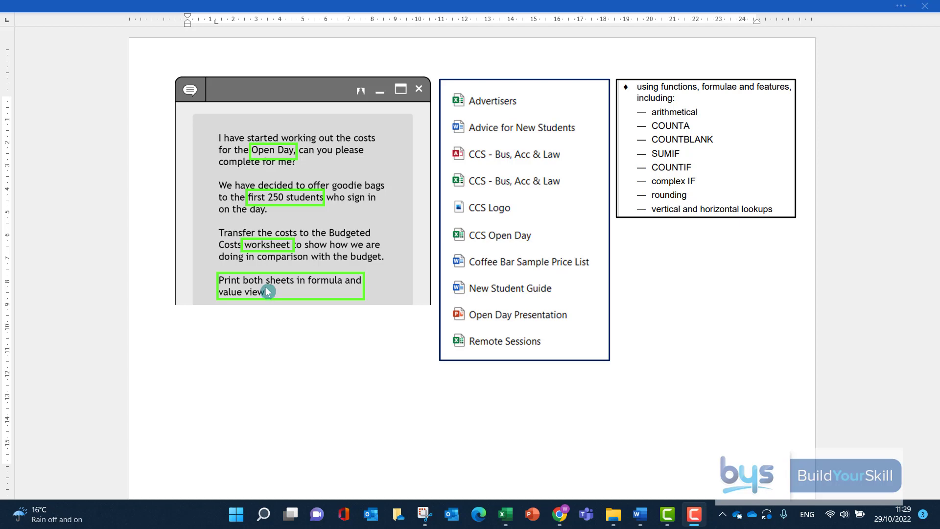
- Return to Excel, check the Open Day sheet's print preview pages, and set the print orientation to landscape
left_click(504, 513)
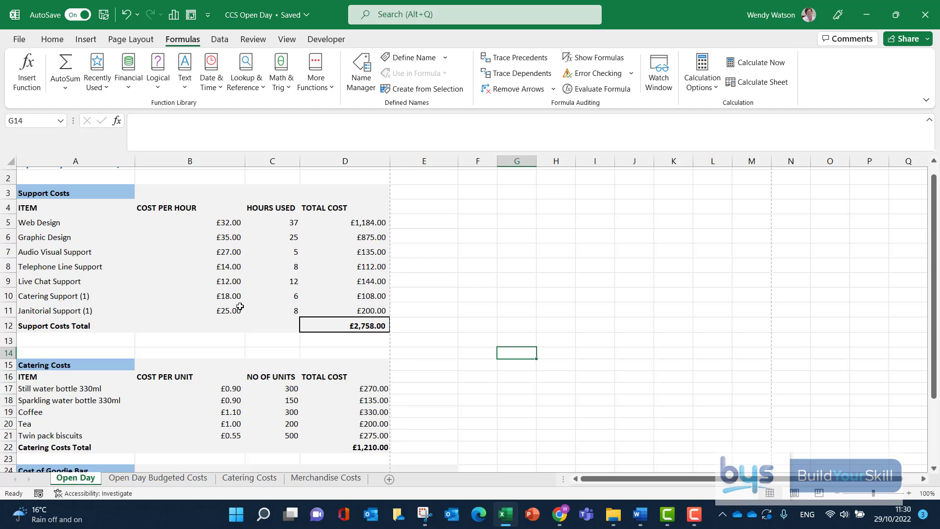
left_click(19, 40)
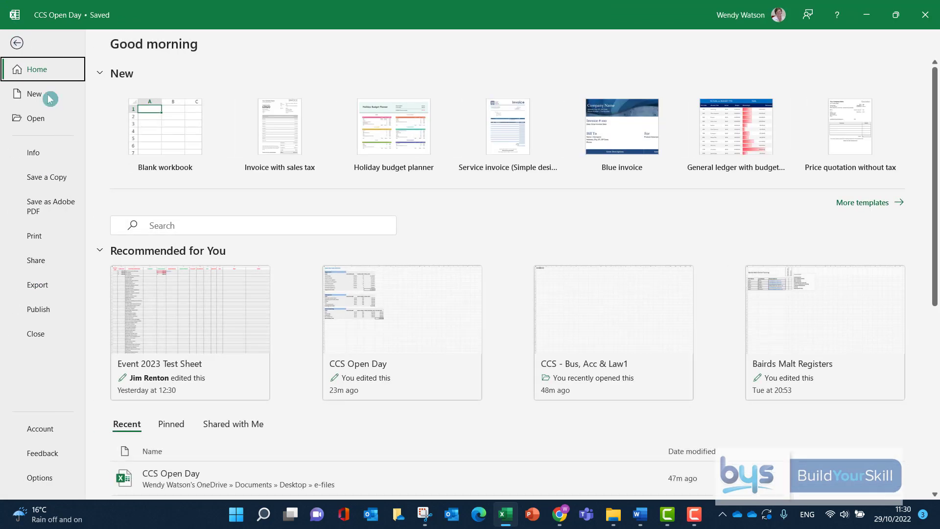
left_click(43, 239)
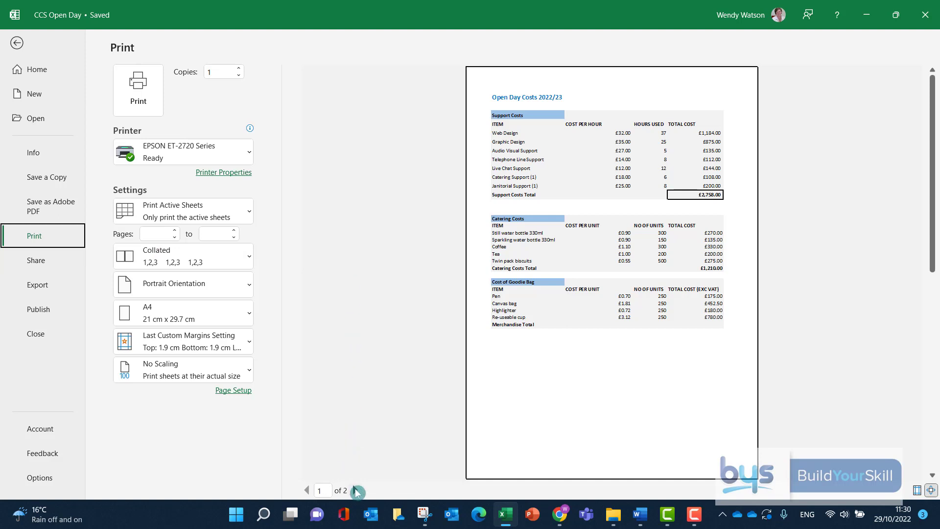
left_click(356, 491)
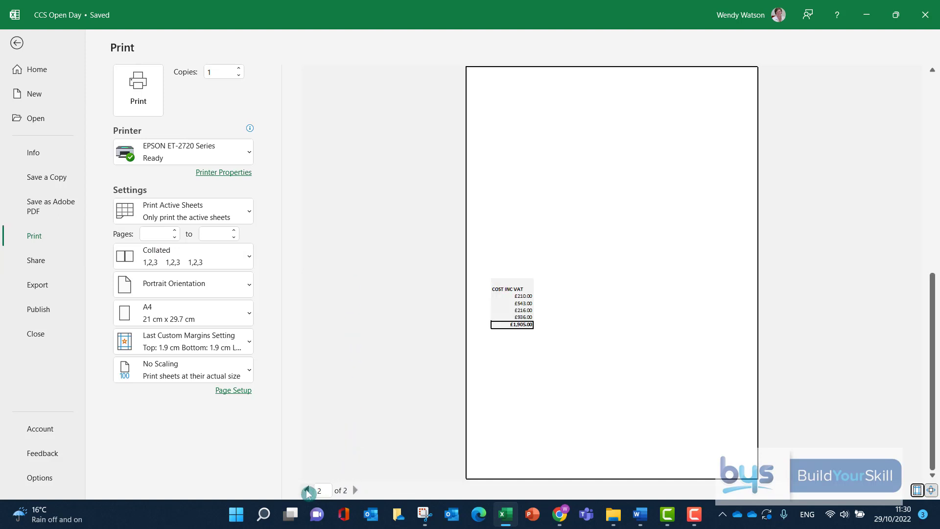
left_click(308, 491)
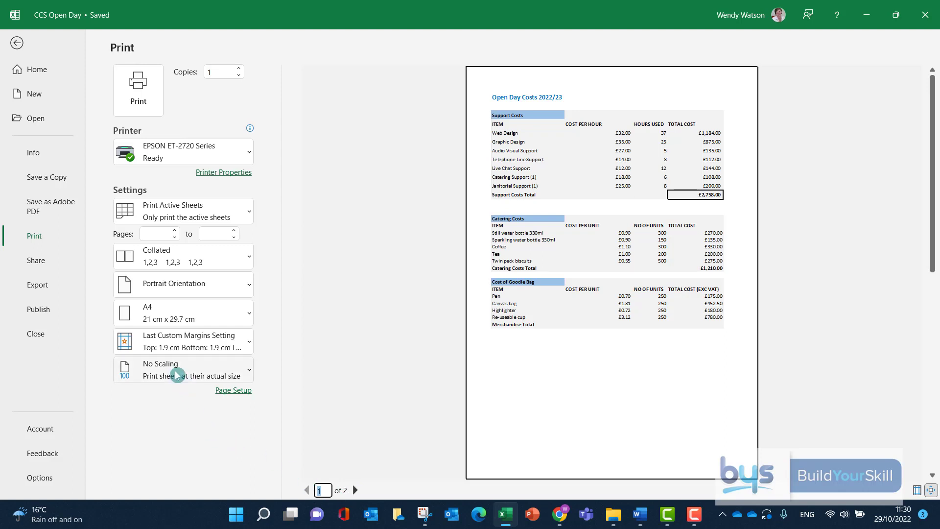
left_click(248, 287)
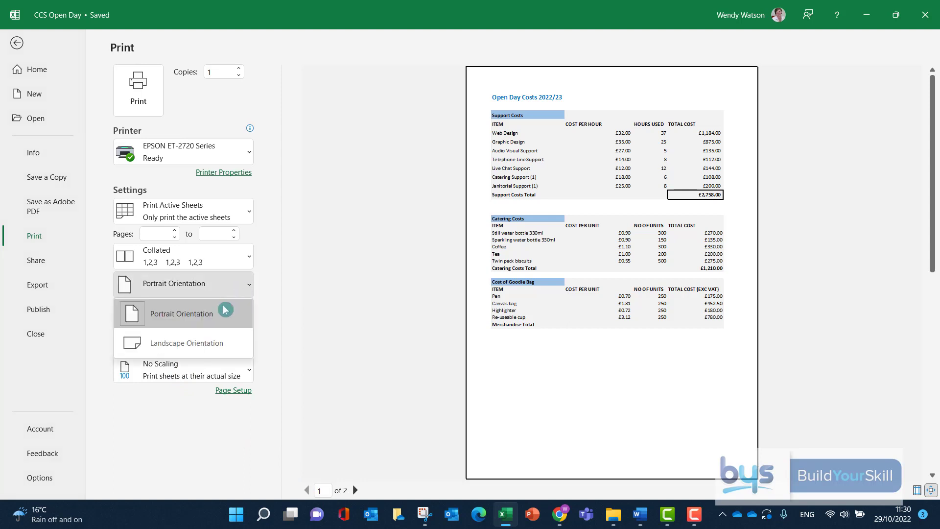
left_click(200, 343)
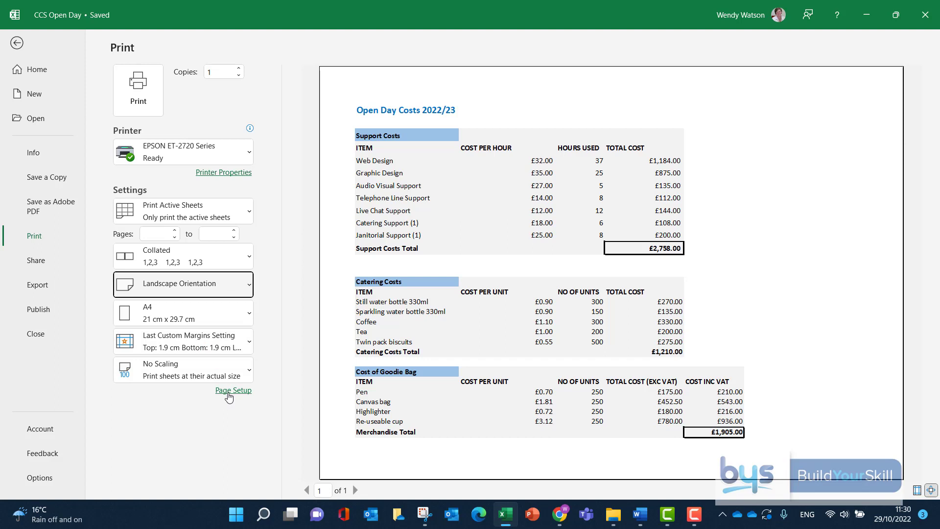
- Look at the Sheet options in Page Setup for the Open Day sheet and cancel without changing them
left_click(230, 392)
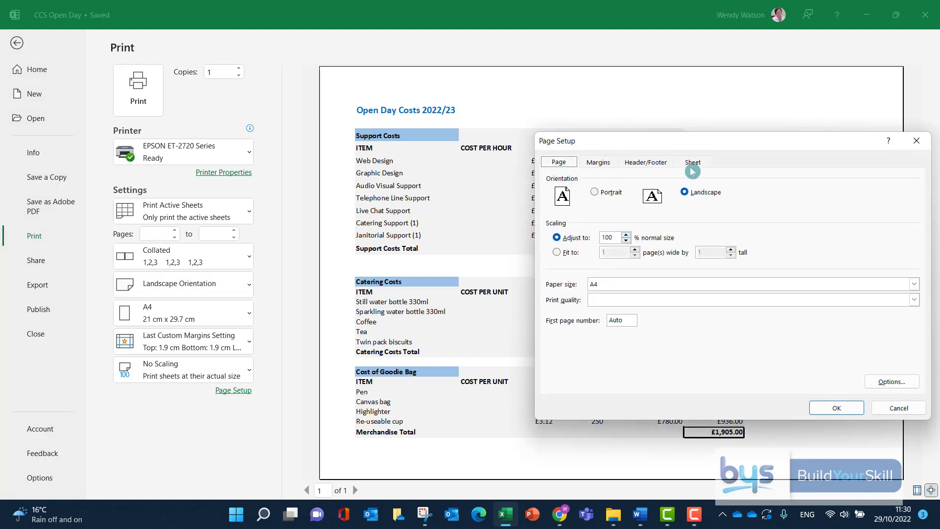
left_click(692, 167)
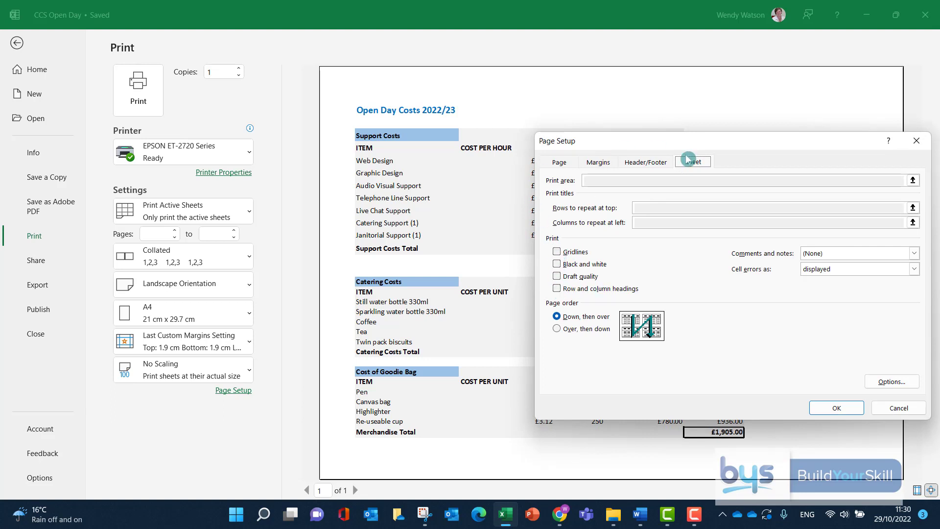
left_click(895, 410)
key("XF86AudioLowerVolume")
key("XF86AudioLowerVolume")
key("XF86AudioLowerVolume")
key("XF86AudioLowerVolume")
key("XF86AudioLowerVolume")
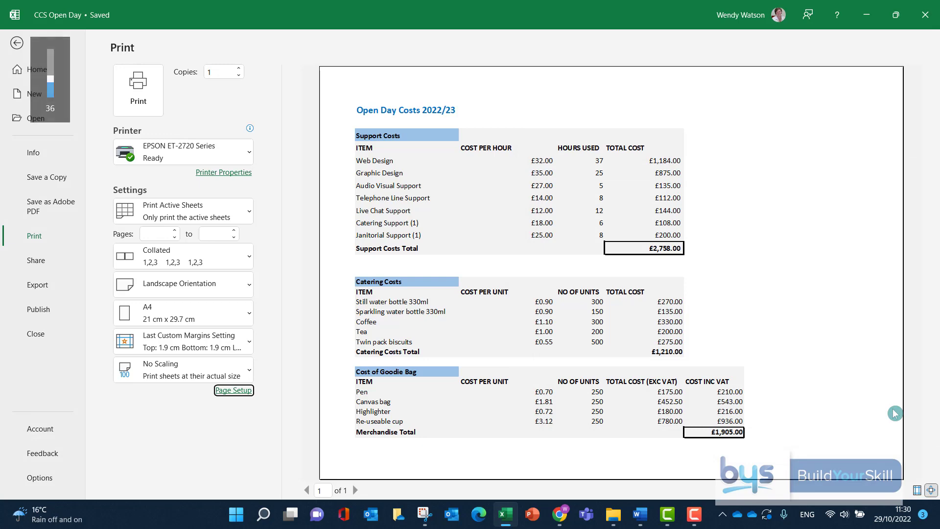
- Leave the print preview and return to the Open Day worksheet
left_click(21, 50)
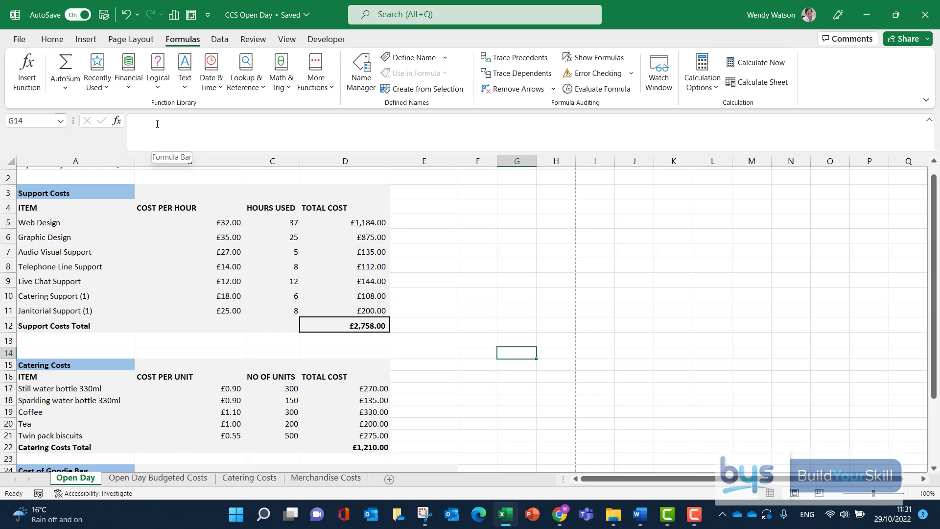
- Switch the Open Day sheet to formula view and narrow column B slightly to fit its VLOOKUP formulas
key("ctrl+grave")
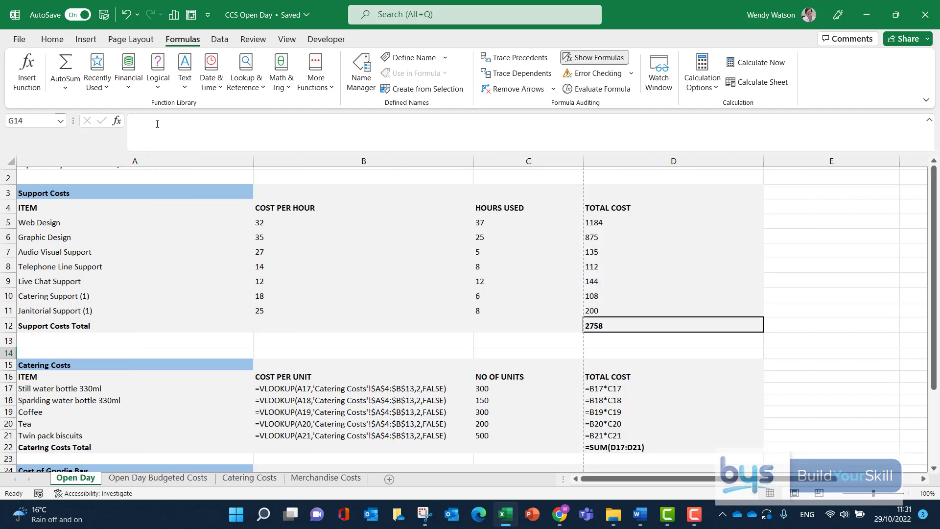
key("ctrl+grave")
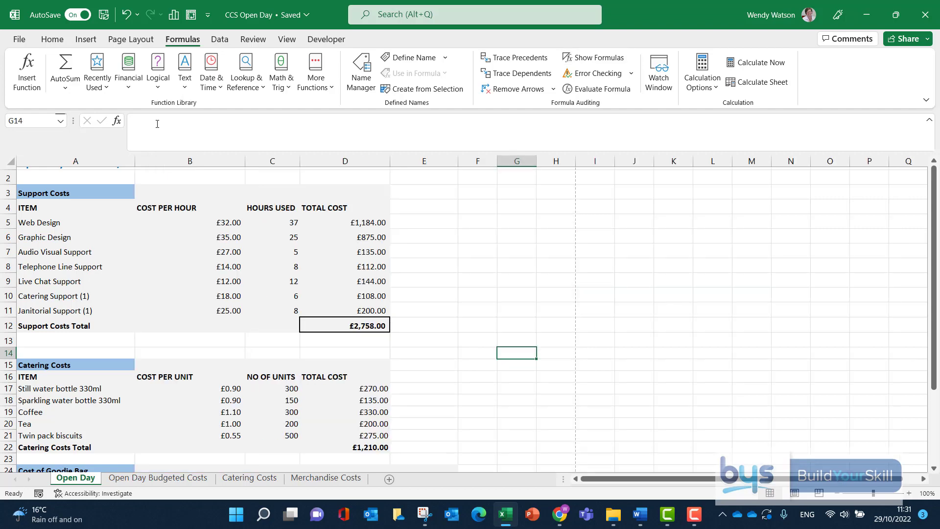
key("ctrl+grave")
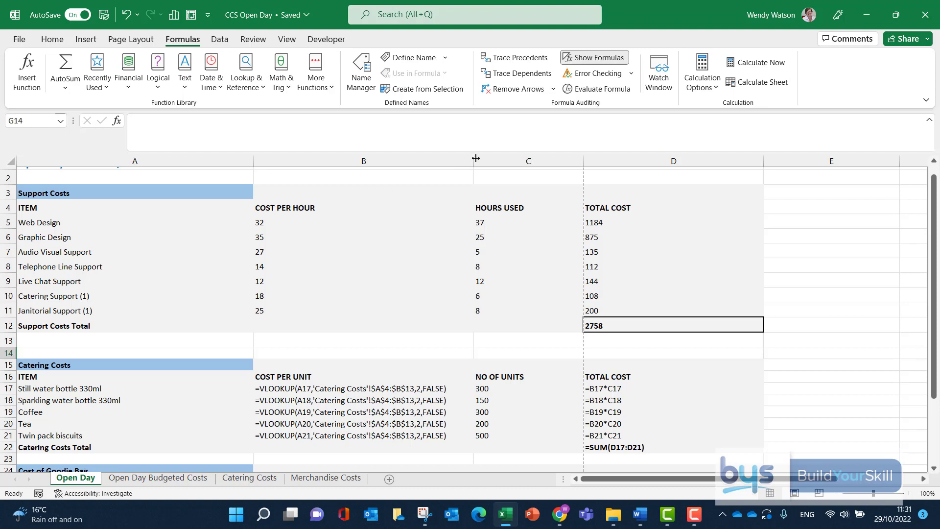
left_click_drag(474, 159, 462, 178)
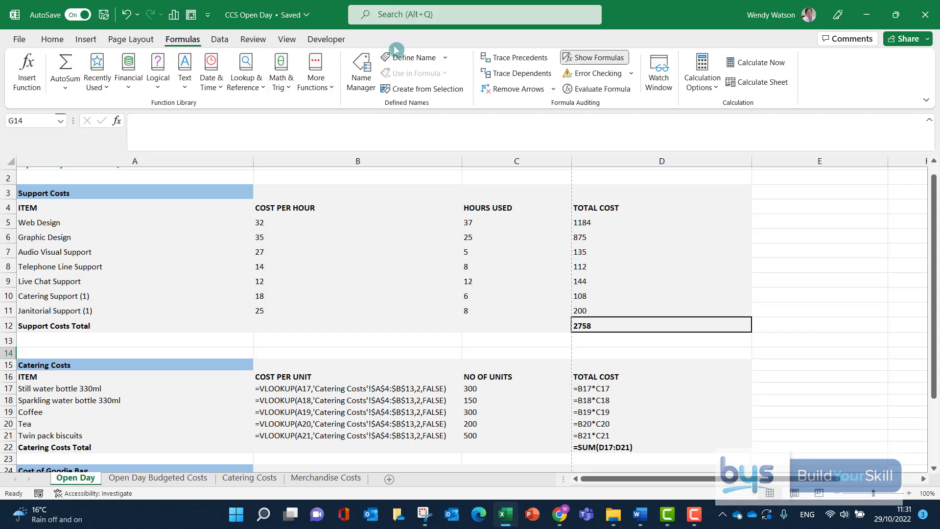
- Toggle Show Formulas on the Open Day sheet, leaving it in value view
left_click(588, 60)
left_click(587, 61)
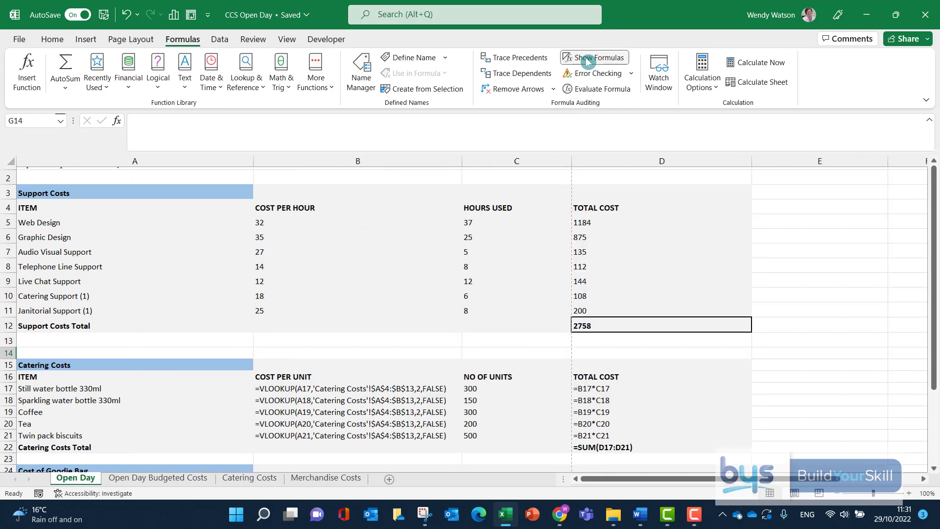
left_click(587, 61)
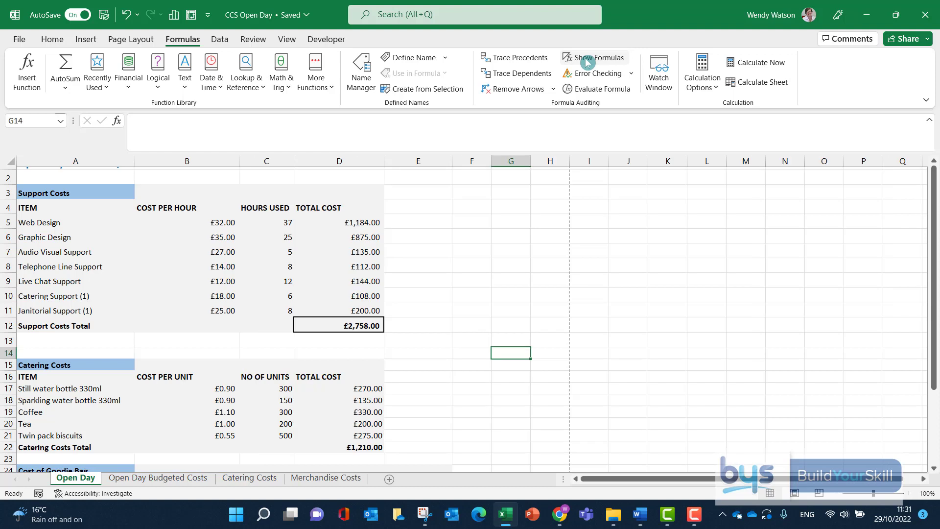